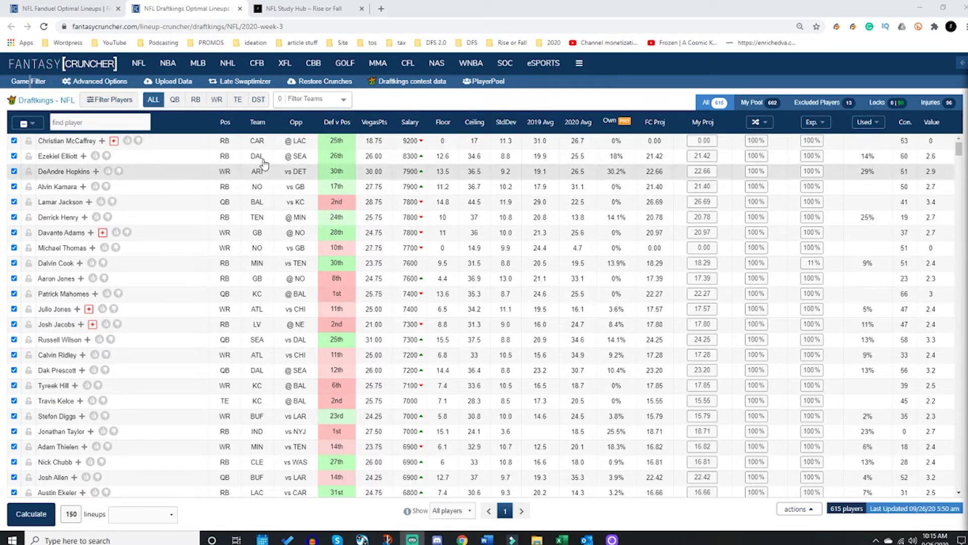
Step: Pick the '09/27 1:00 pm 13 Games' slate in the Game Filter to cut the pool to 503 players
{"action": "mouse_move", "coordinate": [149, 72]}
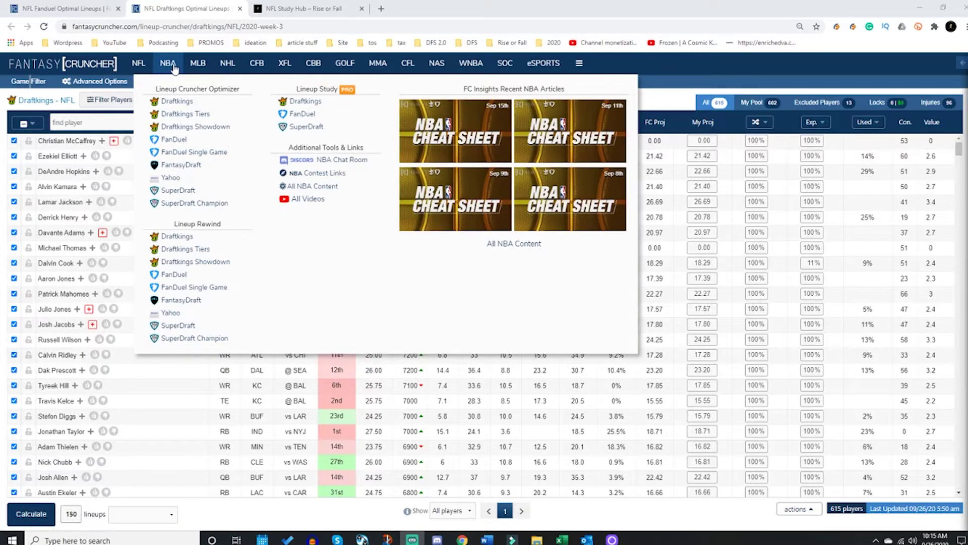
{"action": "mouse_move", "coordinate": [190, 72]}
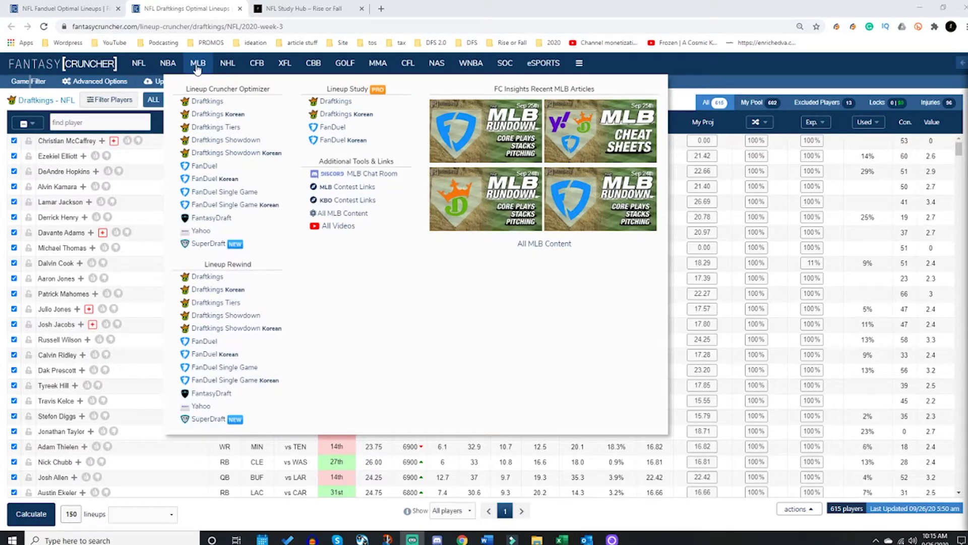
{"action": "mouse_move", "coordinate": [222, 68]}
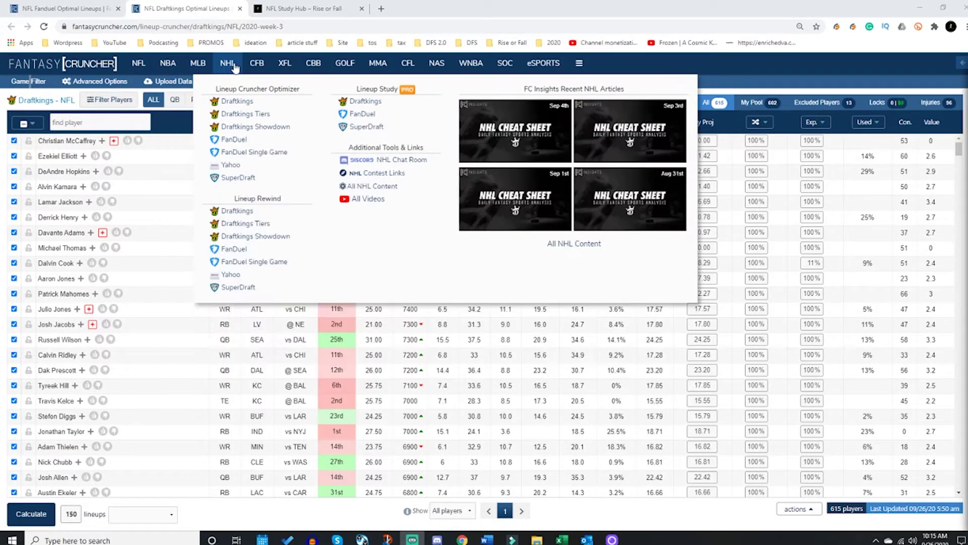
{"action": "mouse_move", "coordinate": [252, 68]}
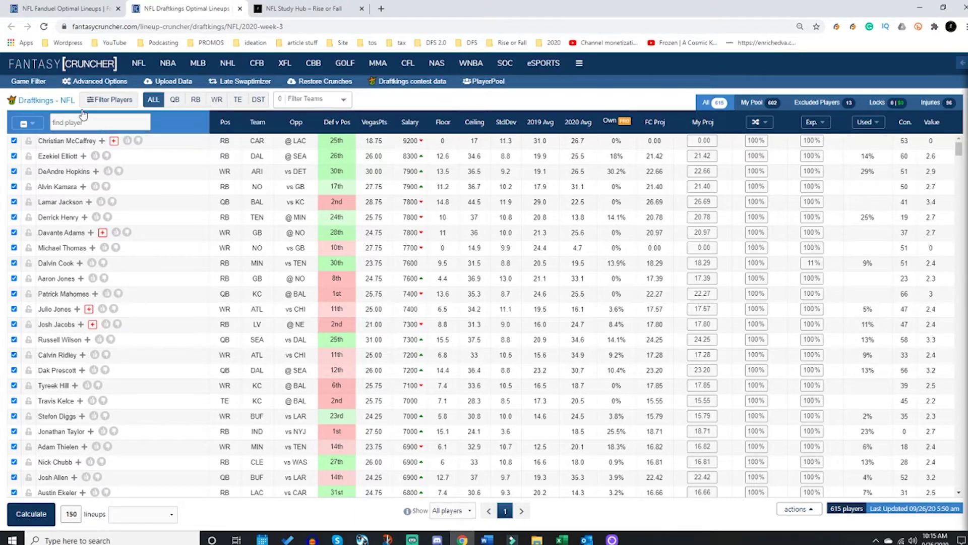
{"action": "left_click", "coordinate": [40, 83]}
{"action": "left_click", "coordinate": [58, 117]}
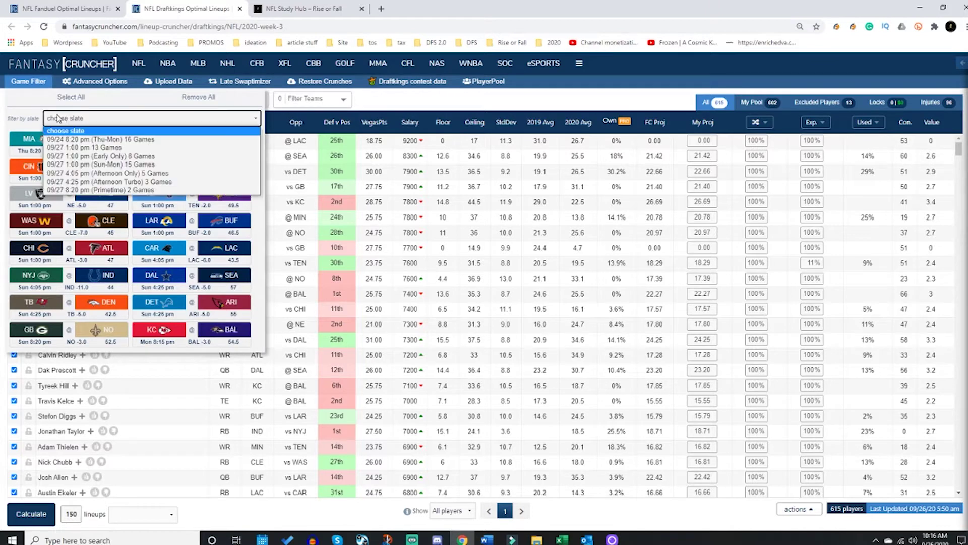
{"action": "left_click", "coordinate": [144, 149]}
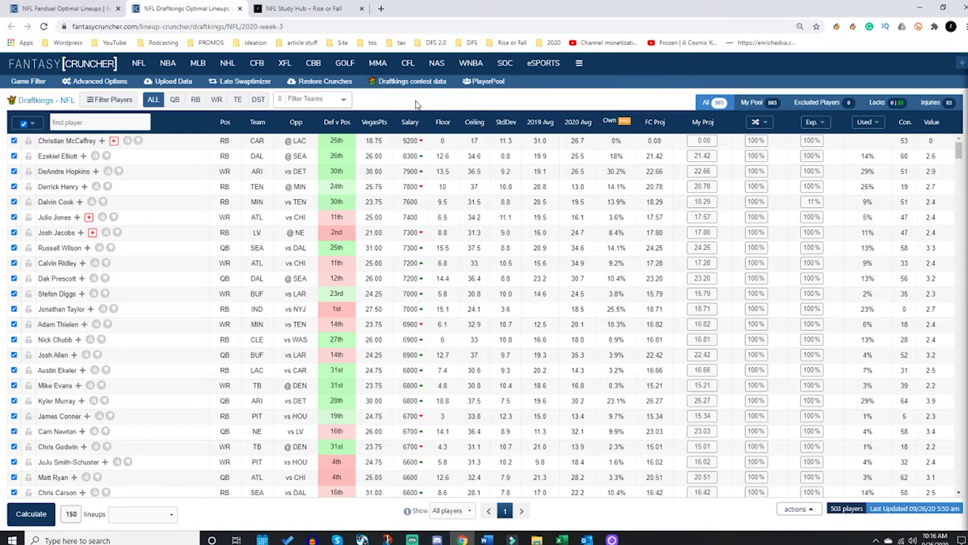
{"action": "mouse_move", "coordinate": [28, 81]}
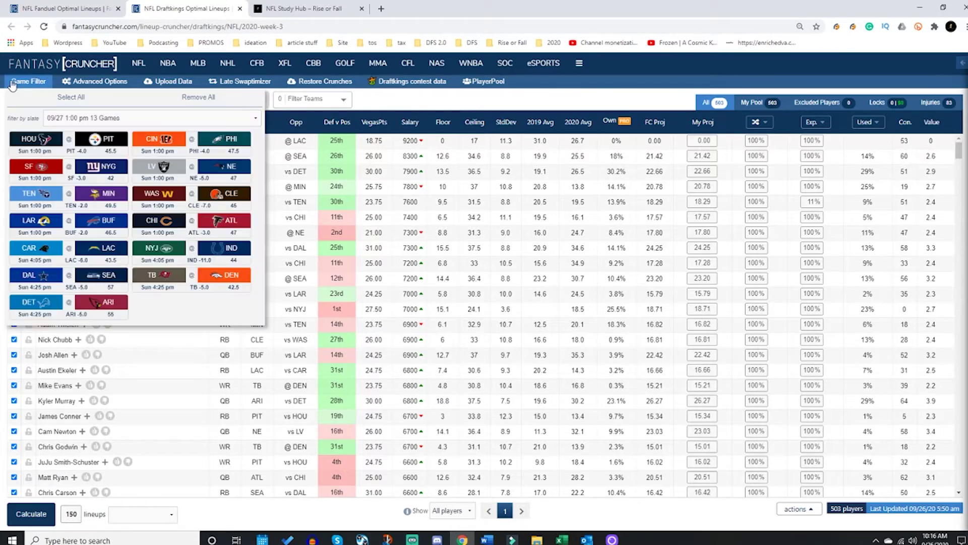
{"action": "left_click", "coordinate": [74, 119]}
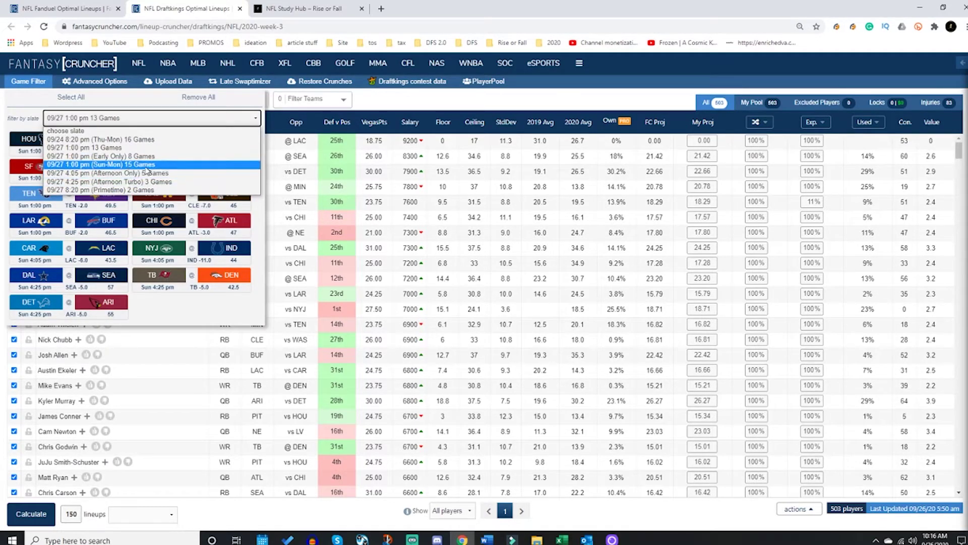
{"action": "left_click", "coordinate": [140, 149]}
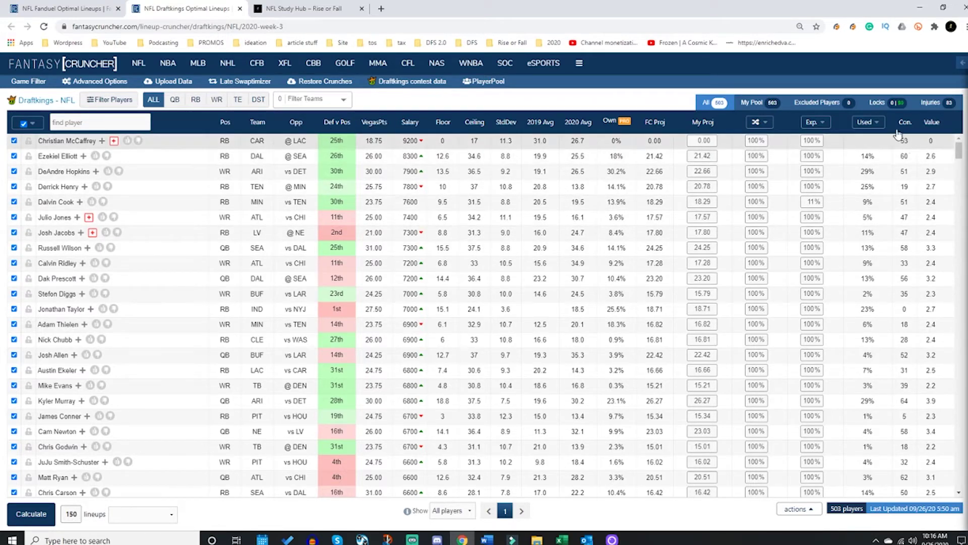
Step: Empty the pool, then add quarterbacks Andy Dalton, Ben DiNucci and Brett Hundley
{"action": "left_click", "coordinate": [168, 128]}
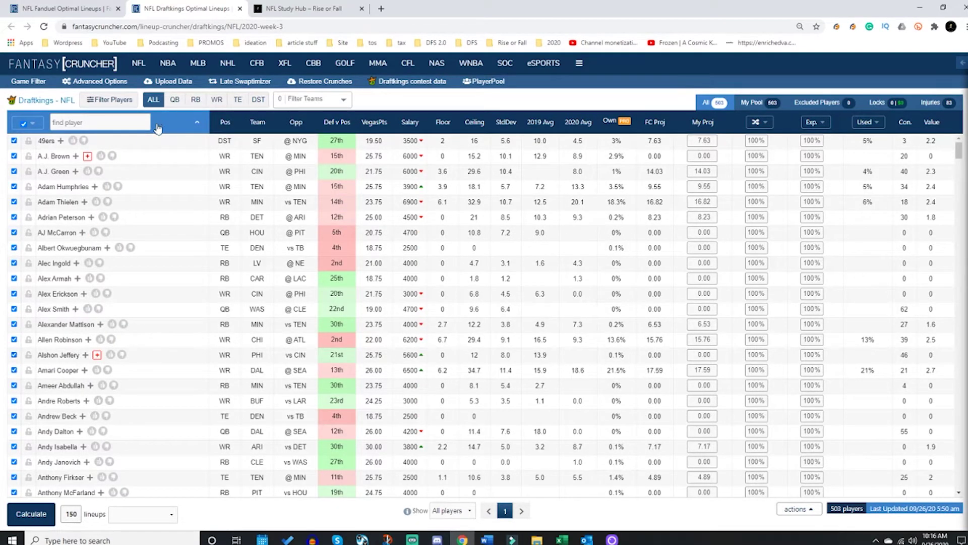
{"action": "left_click", "coordinate": [158, 126]}
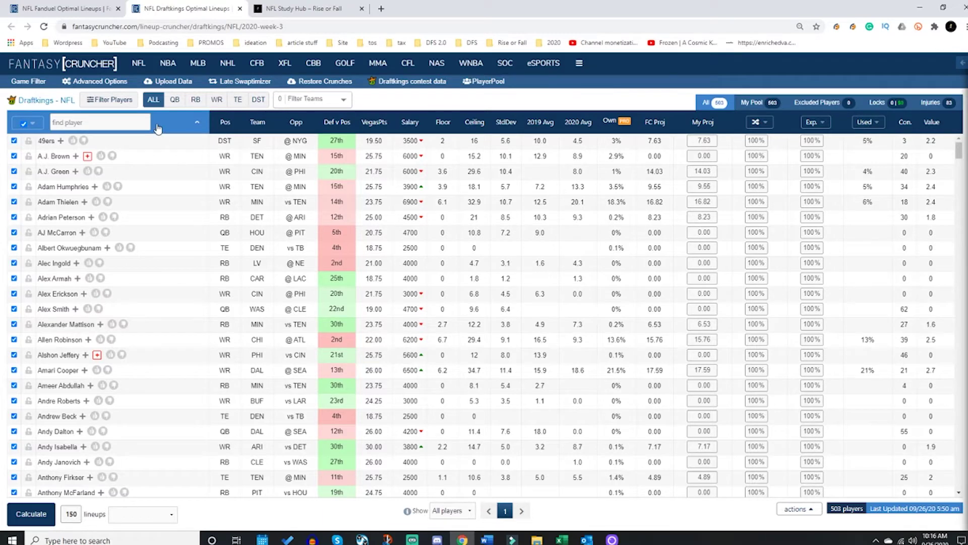
{"action": "left_click", "coordinate": [24, 126]}
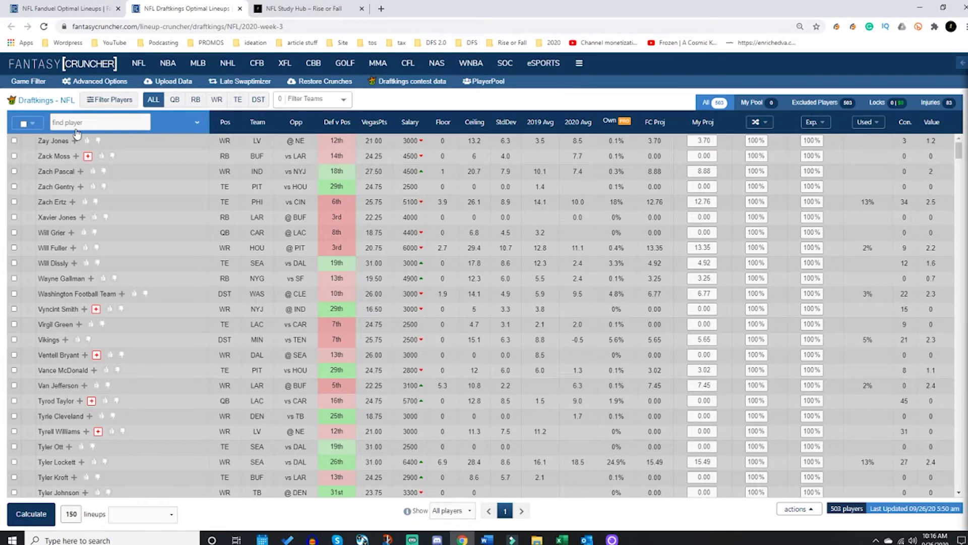
{"action": "left_click", "coordinate": [76, 131]}
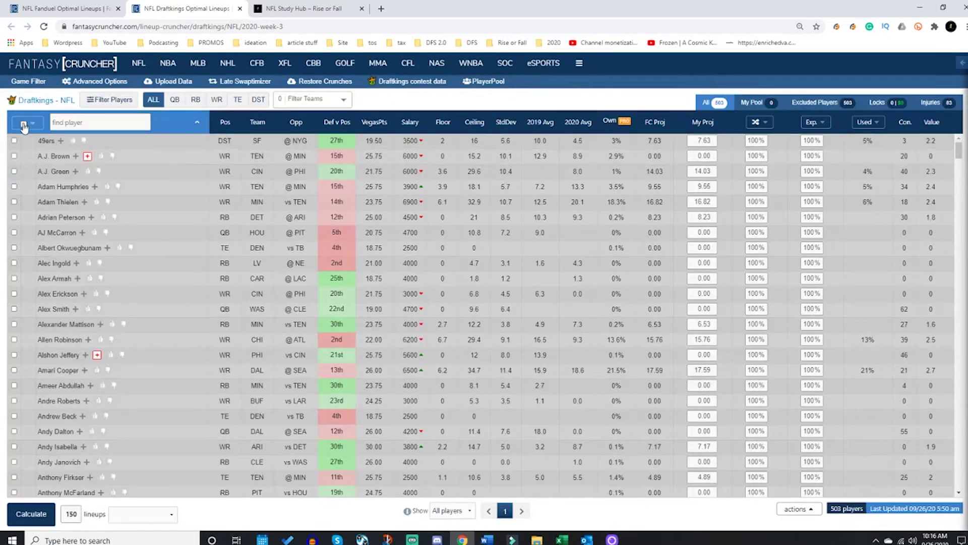
{"action": "left_click", "coordinate": [175, 101]}
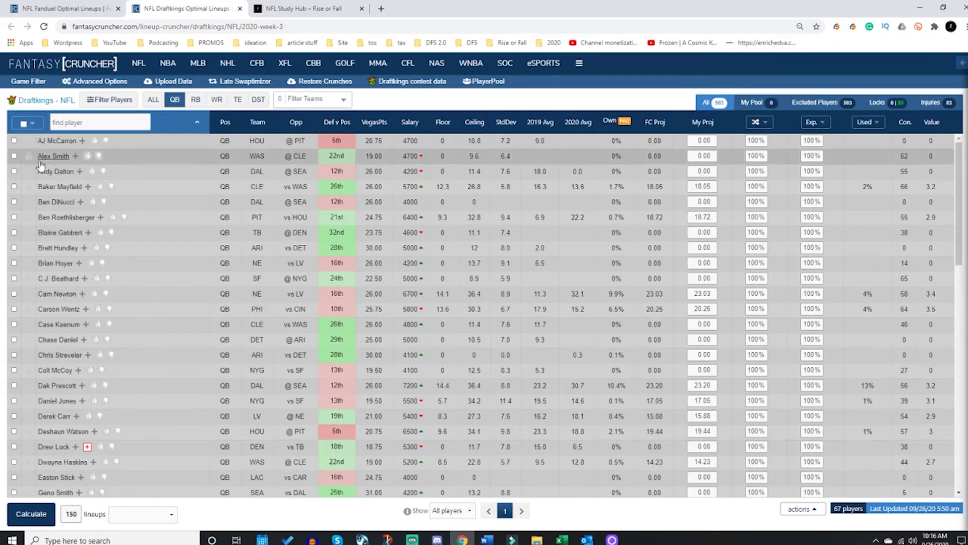
{"action": "left_click", "coordinate": [14, 171]}
{"action": "left_click", "coordinate": [14, 202]}
{"action": "left_click", "coordinate": [14, 247]}
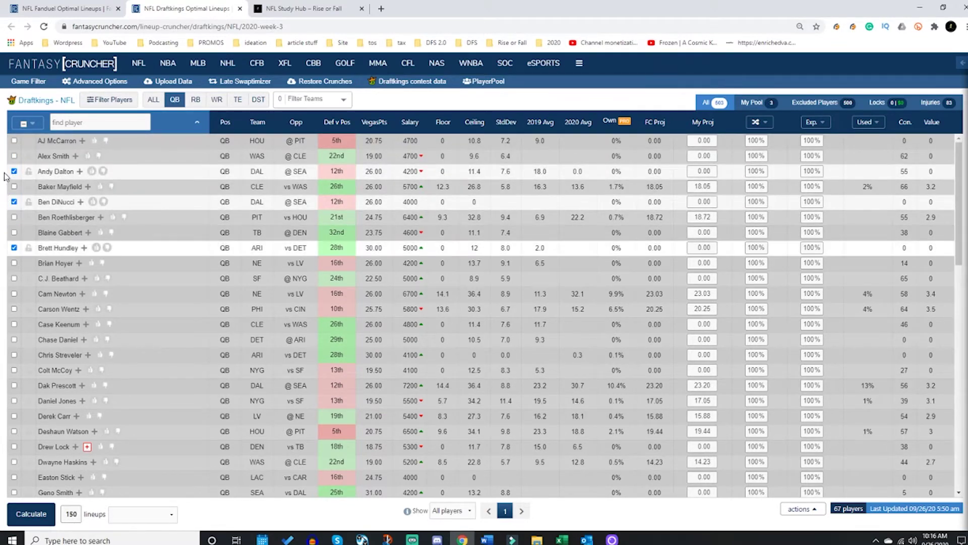
Step: Show all positions, put every player back, and sort by FC Proj, highest first
{"action": "left_click", "coordinate": [153, 100]}
{"action": "left_click", "coordinate": [23, 124]}
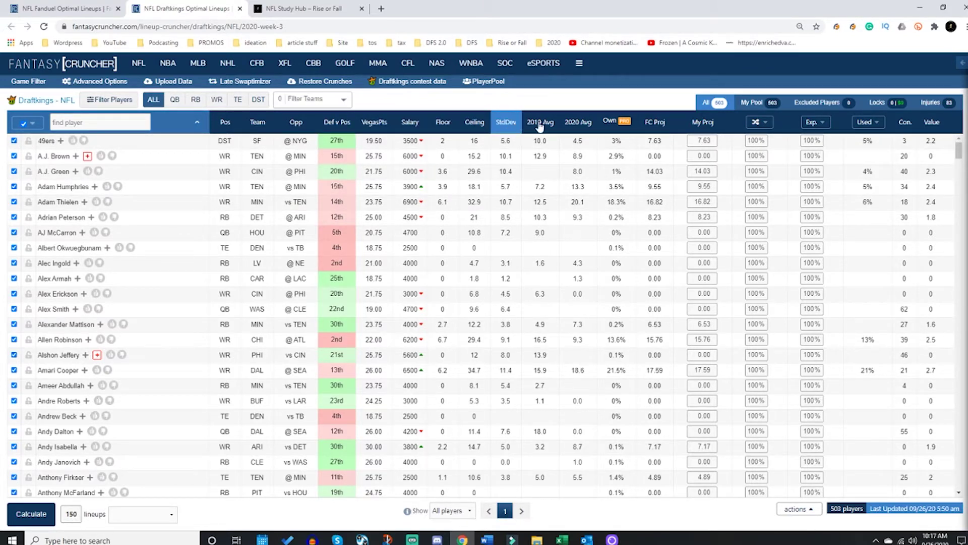
{"action": "left_click", "coordinate": [375, 122]}
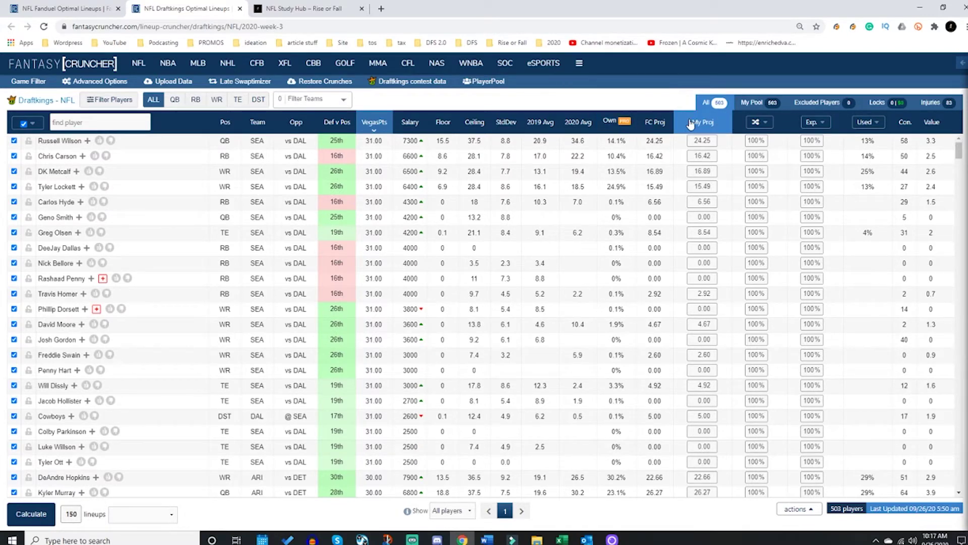
{"action": "left_click", "coordinate": [655, 123]}
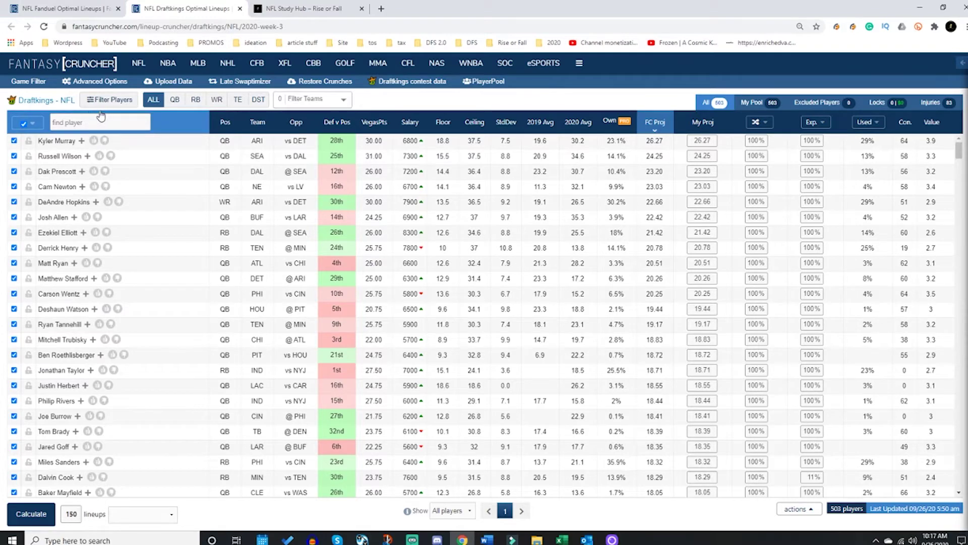
Step: In Advanced Options, keep 3 unique players per lineup and allow TE in FLEX
{"action": "left_click", "coordinate": [96, 81]}
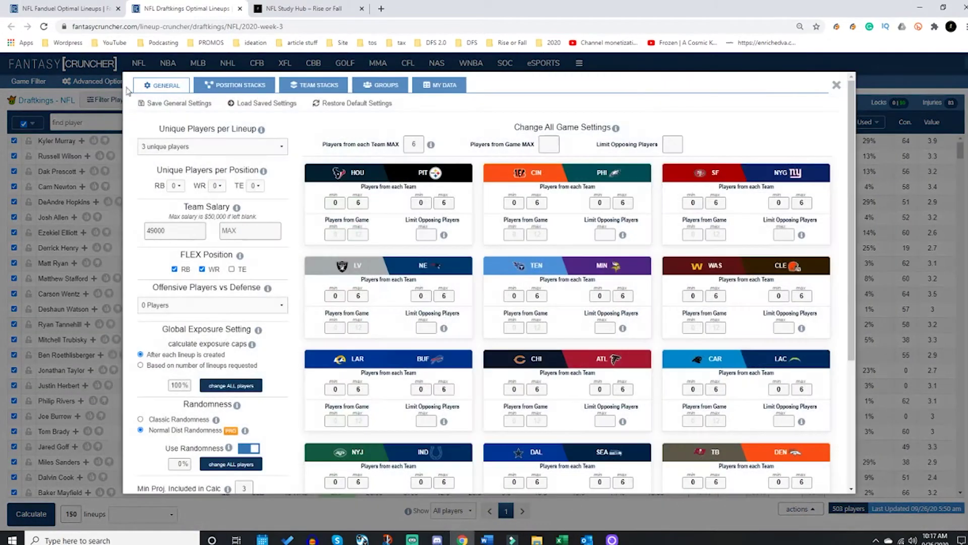
{"action": "left_click", "coordinate": [186, 151]}
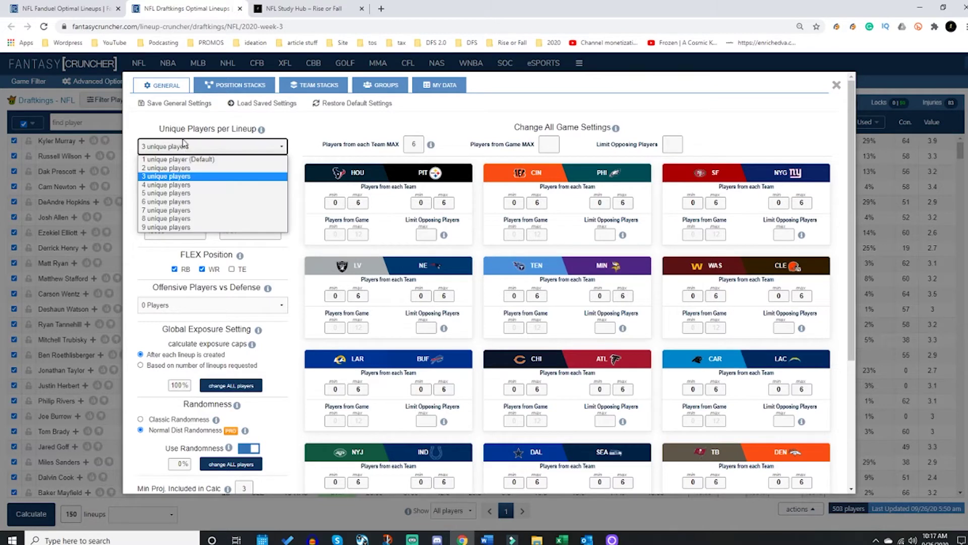
{"action": "left_click", "coordinate": [185, 176]}
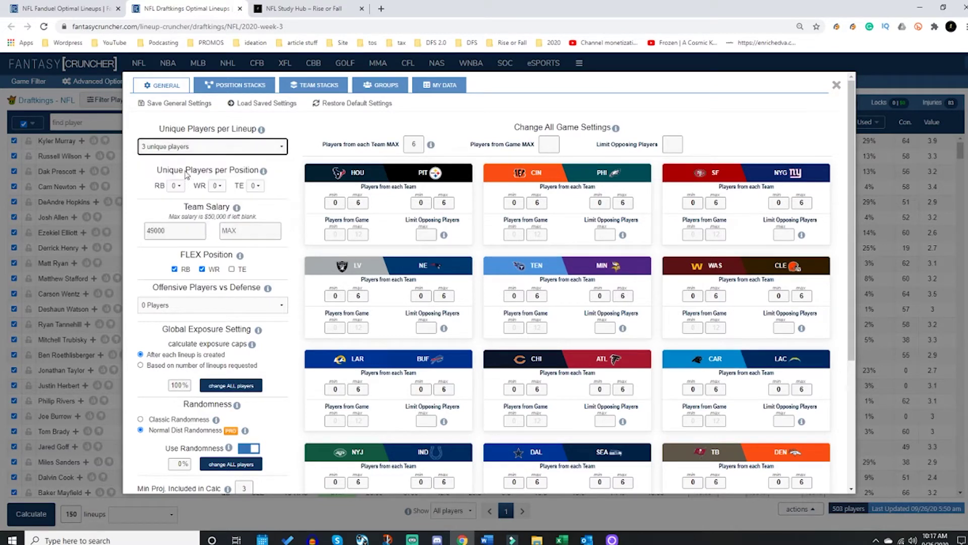
{"action": "double_click", "coordinate": [188, 232]}
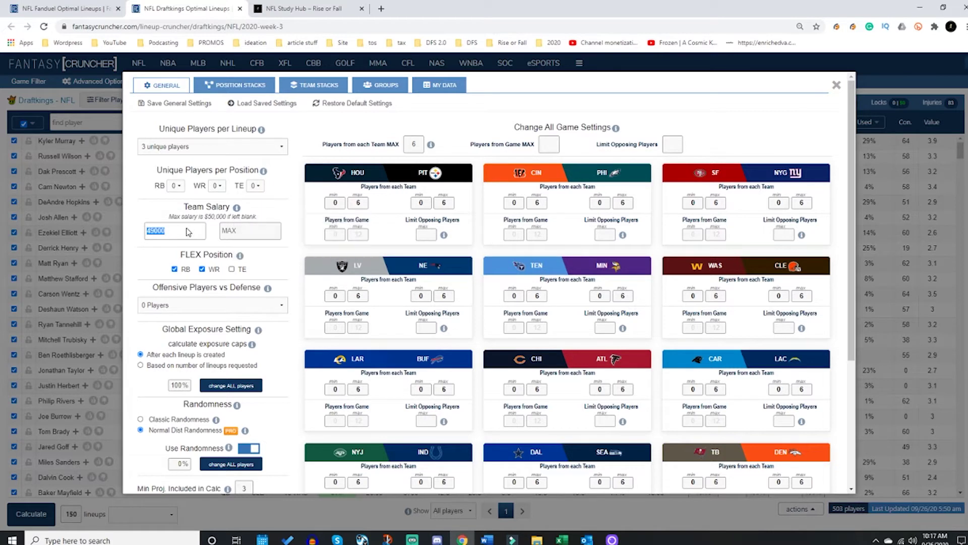
{"action": "left_click", "coordinate": [173, 233]}
{"action": "left_click", "coordinate": [232, 269]}
Step: Keep the 49000 team salary minimum and 0 offensive players versus defense, then select the 100% exposure cap
{"action": "double_click", "coordinate": [173, 231]}
{"action": "left_click", "coordinate": [174, 236]}
{"action": "double_click", "coordinate": [174, 234]}
{"action": "left_click", "coordinate": [235, 312]}
{"action": "left_click", "coordinate": [237, 316]}
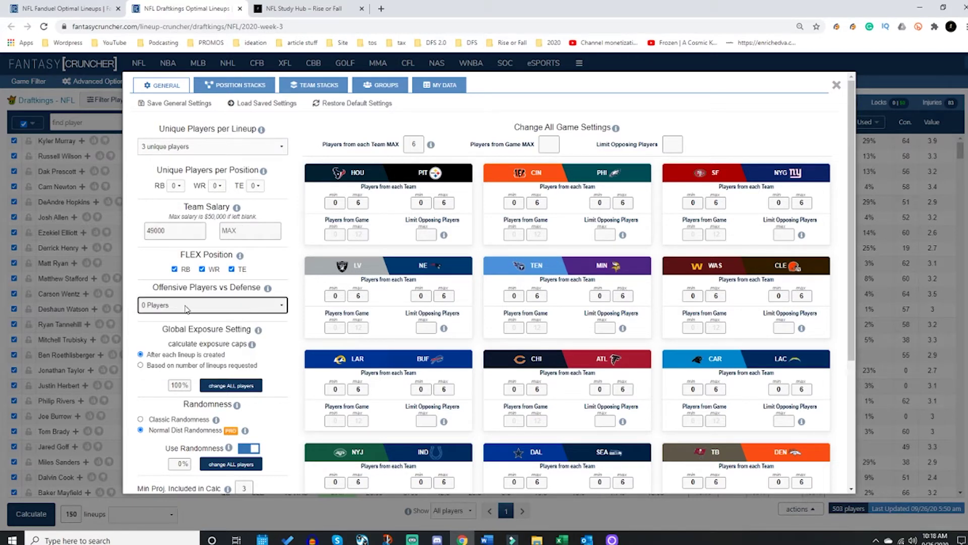
{"action": "left_click", "coordinate": [185, 308]}
{"action": "left_click", "coordinate": [187, 308]}
{"action": "double_click", "coordinate": [176, 385]}
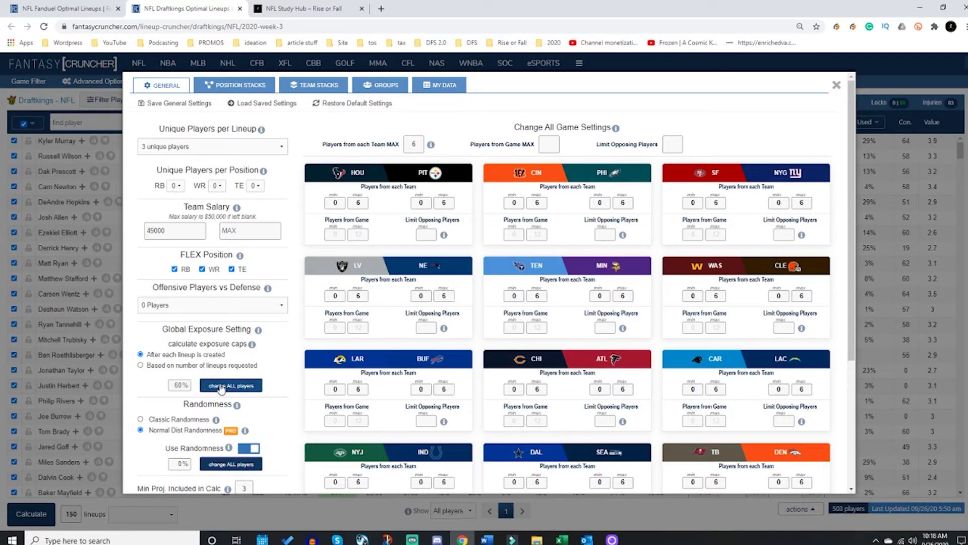
Step: Apply 10% randomness to all players and bring up the five position stacking rules
{"action": "double_click", "coordinate": [182, 463]}
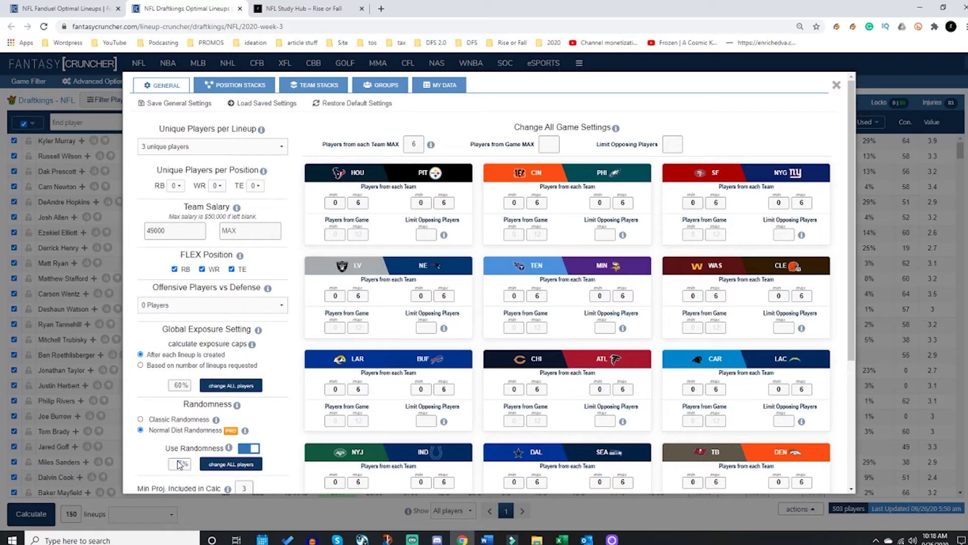
{"action": "type", "text": "25"}
{"action": "left_click", "coordinate": [222, 465]}
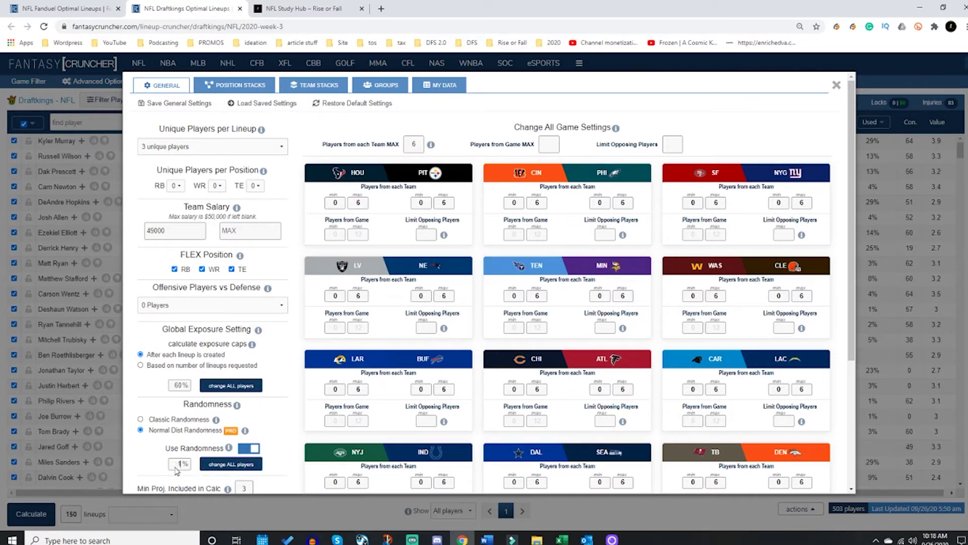
{"action": "left_click", "coordinate": [232, 466]}
{"action": "left_click", "coordinate": [241, 90]}
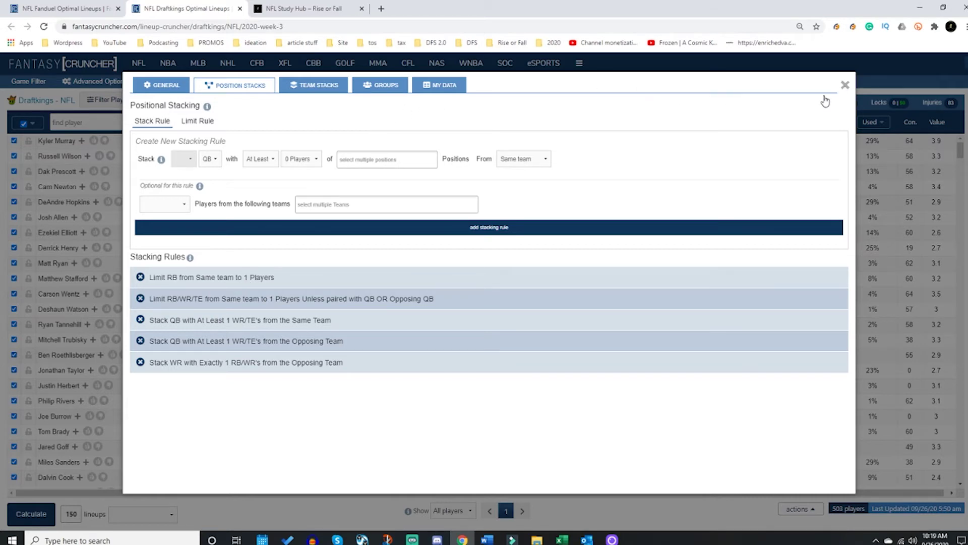
Step: Close the Advanced Options dialog to return to the 503-player table
{"action": "left_click", "coordinate": [845, 85]}
Step: Crunch 150 lineups from My Projections, stopping the run at 23 lineups
{"action": "left_click", "coordinate": [170, 512]}
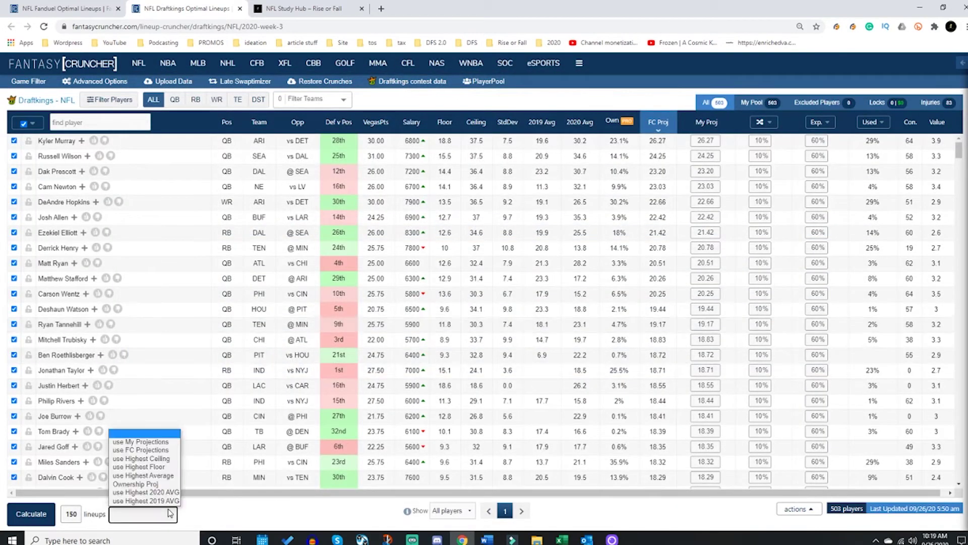
{"action": "left_click", "coordinate": [141, 441]}
{"action": "scroll", "coordinate": [233, 512], "scroll_direction": "down", "scroll_amount": 2}
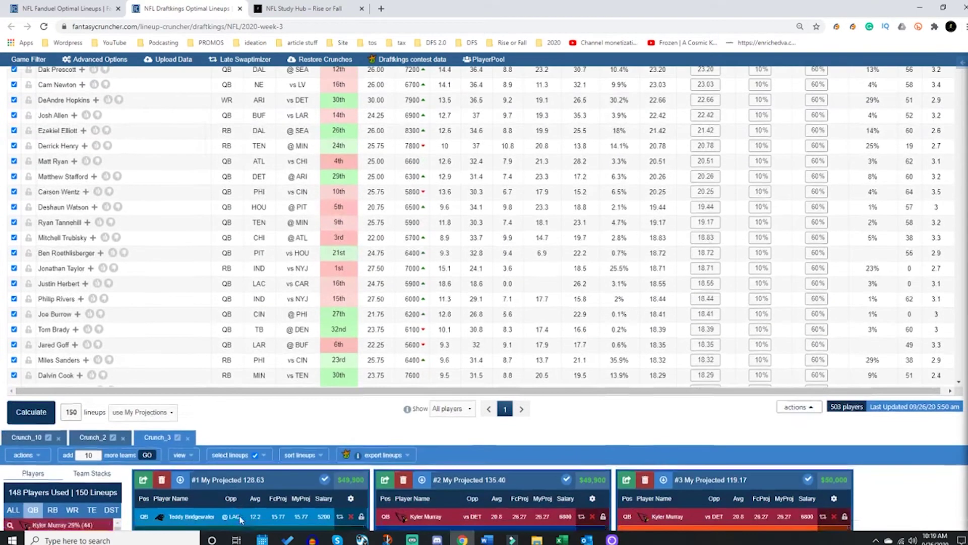
{"action": "double_click", "coordinate": [73, 414]}
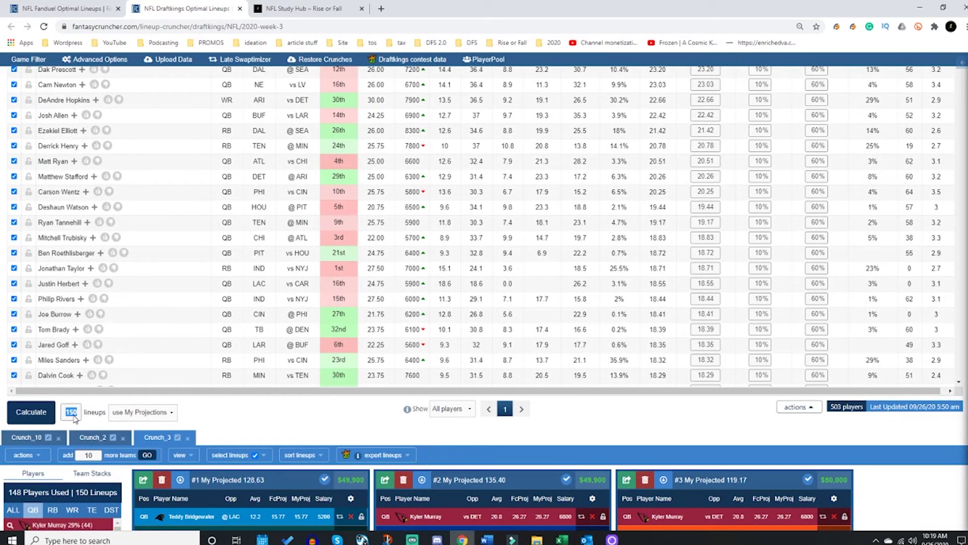
{"action": "type", "text": "15"}
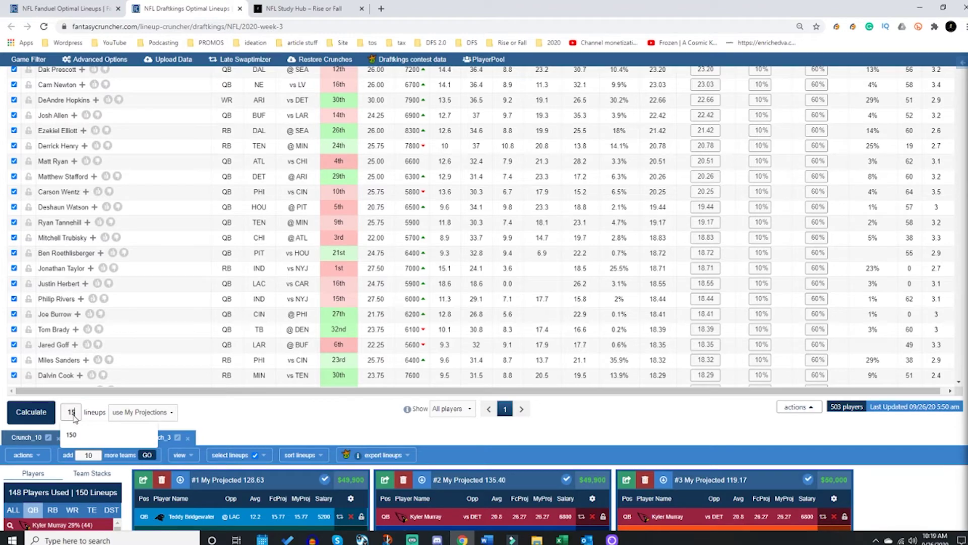
{"action": "left_click", "coordinate": [72, 434]}
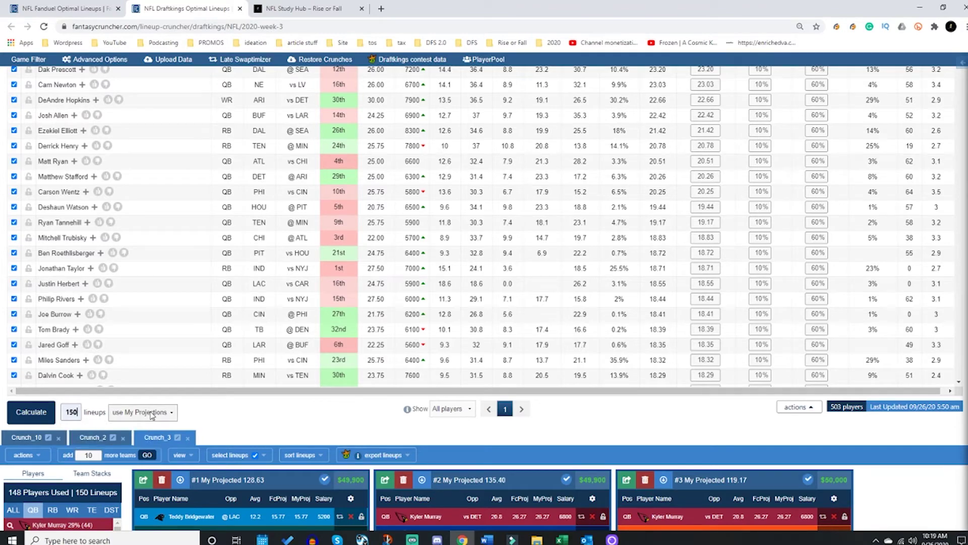
{"action": "left_click", "coordinate": [28, 418]}
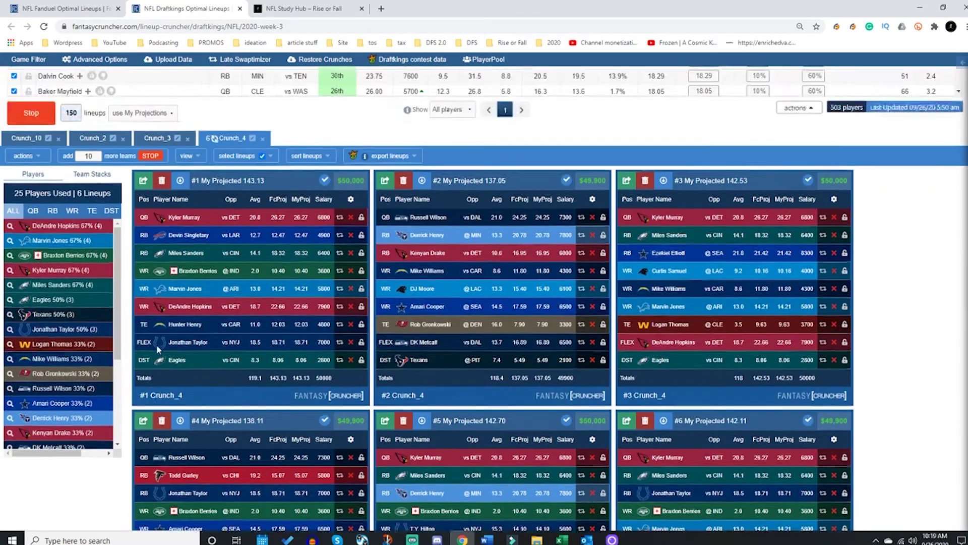
{"action": "scroll", "coordinate": [156, 344], "scroll_direction": "up", "scroll_amount": 1}
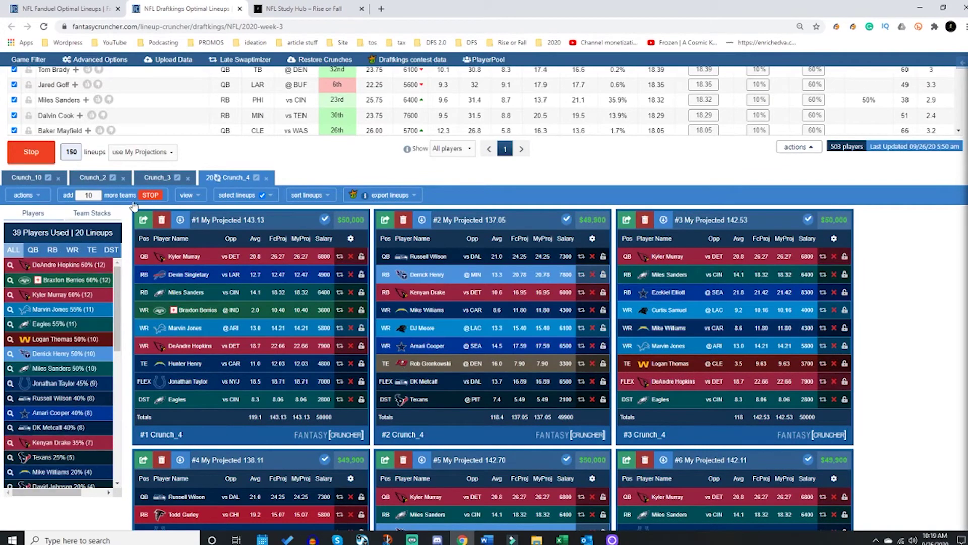
{"action": "left_click", "coordinate": [150, 196]}
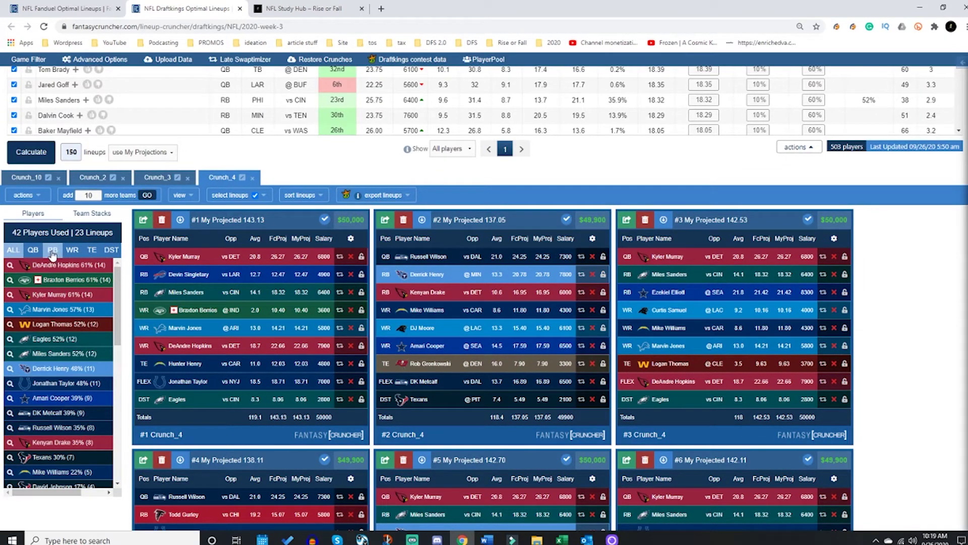
Step: Review QB, RB and WR exposure, then open Kyler Murray's player card
{"action": "left_click", "coordinate": [33, 250]}
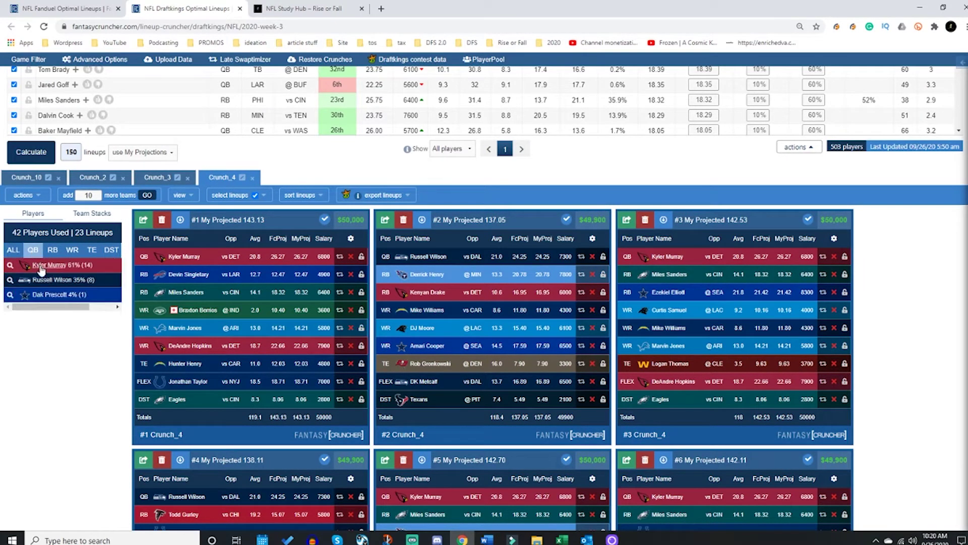
{"action": "left_click", "coordinate": [53, 251]}
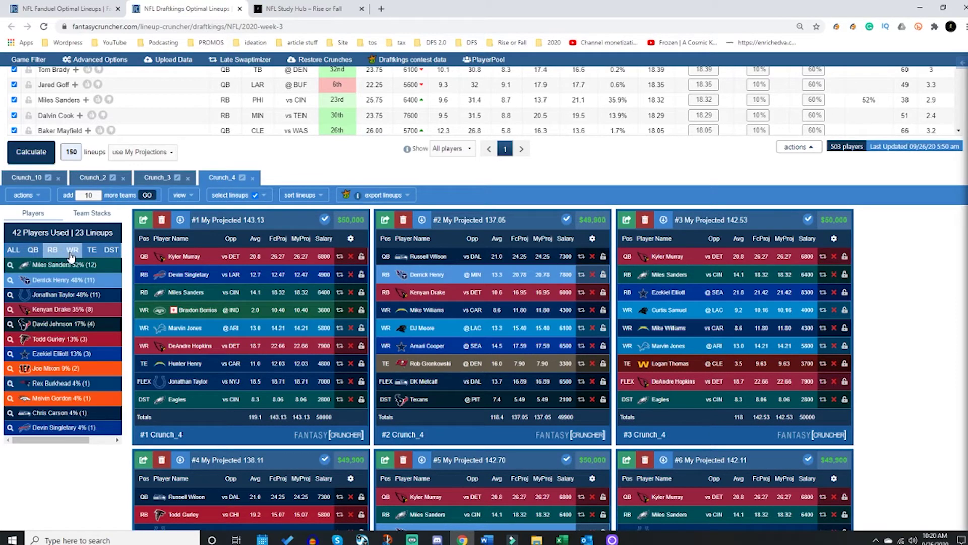
{"action": "left_click", "coordinate": [71, 250]}
{"action": "left_click", "coordinate": [32, 250]}
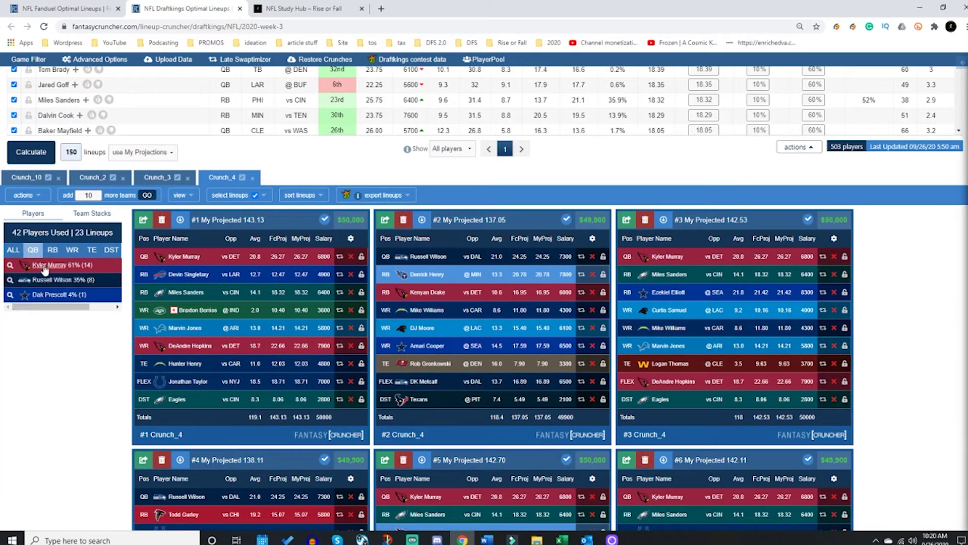
{"action": "left_click", "coordinate": [44, 265]}
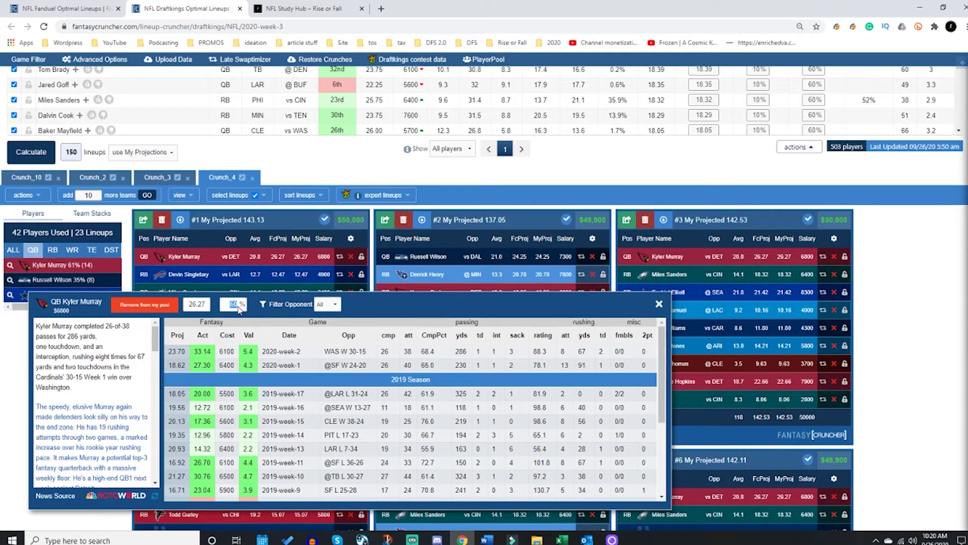
Step: Close Kyler Murray's card and add 27 more lineups, bringing Crunch_4 to 50
{"action": "double_click", "coordinate": [193, 304]}
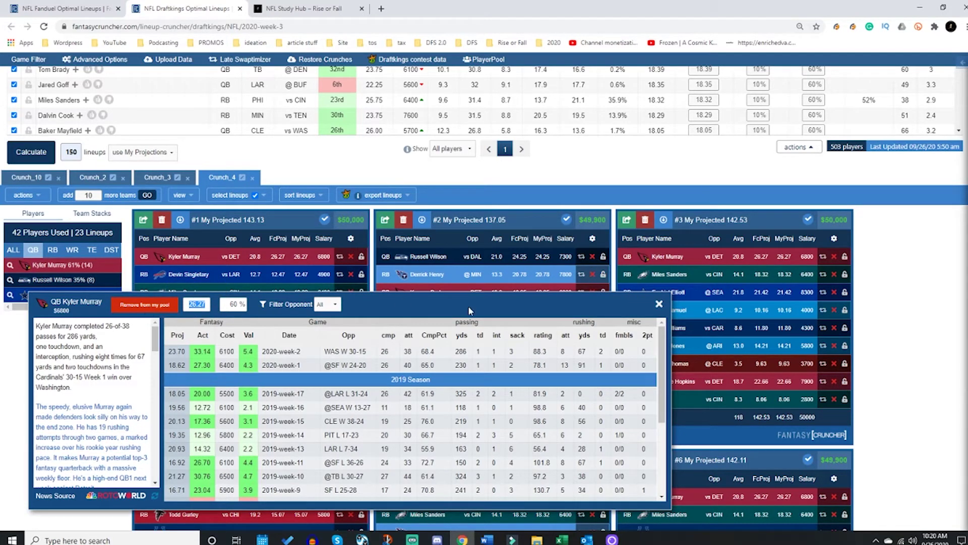
{"action": "left_click", "coordinate": [659, 304]}
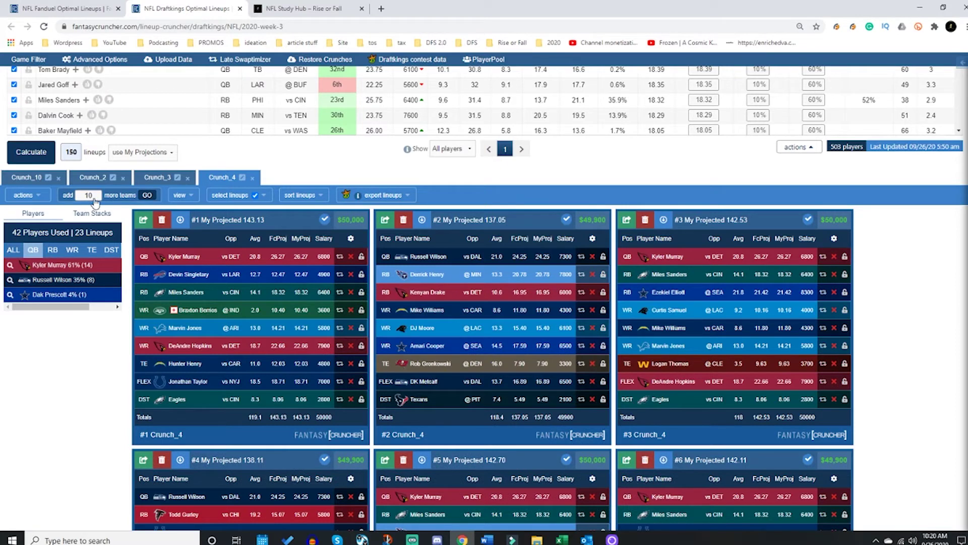
{"action": "double_click", "coordinate": [94, 199]}
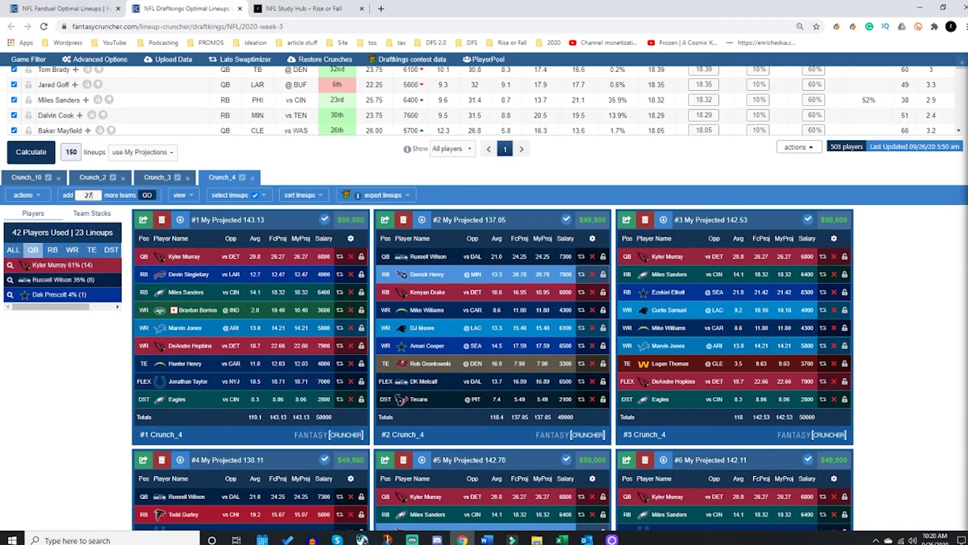
{"action": "left_click", "coordinate": [147, 195]}
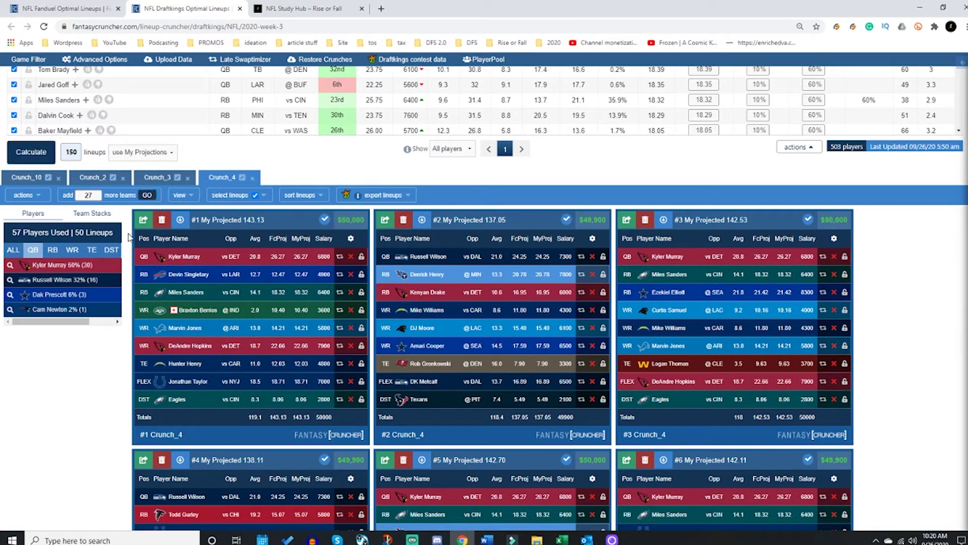
Step: Check RB, WR and TE exposure, then filter lineups to those containing Kyler Murray
{"action": "left_click", "coordinate": [53, 249]}
{"action": "left_click", "coordinate": [71, 249]}
{"action": "left_click", "coordinate": [92, 249]}
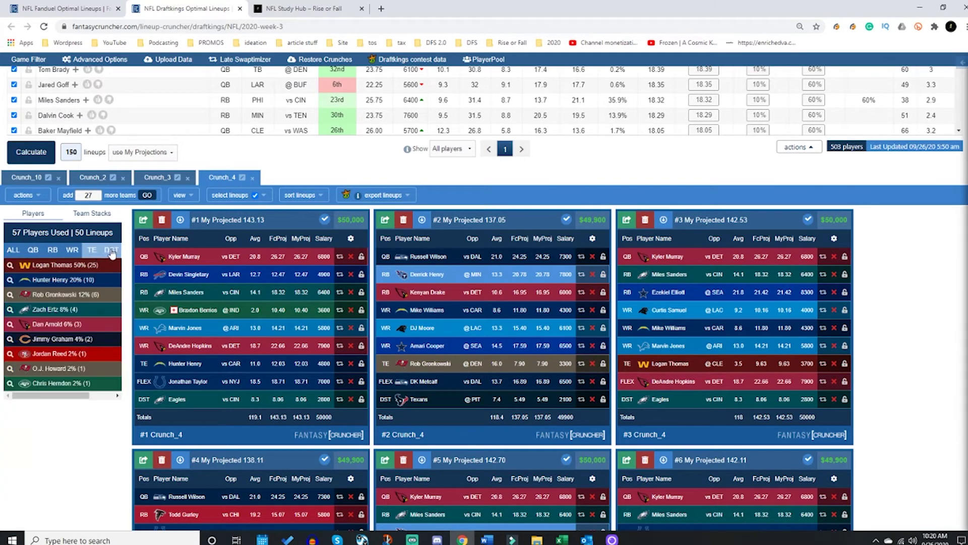
{"action": "left_click", "coordinate": [32, 252]}
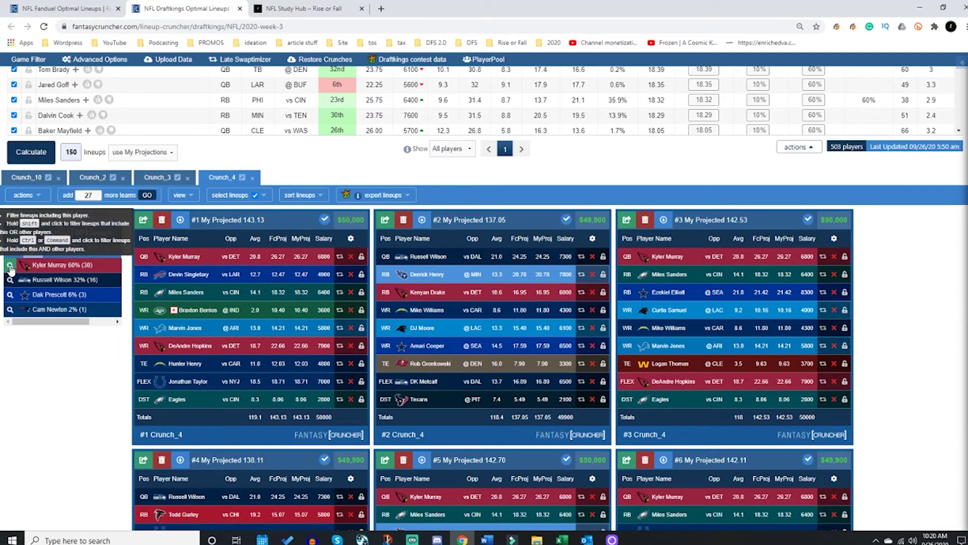
{"action": "left_click", "coordinate": [10, 266]}
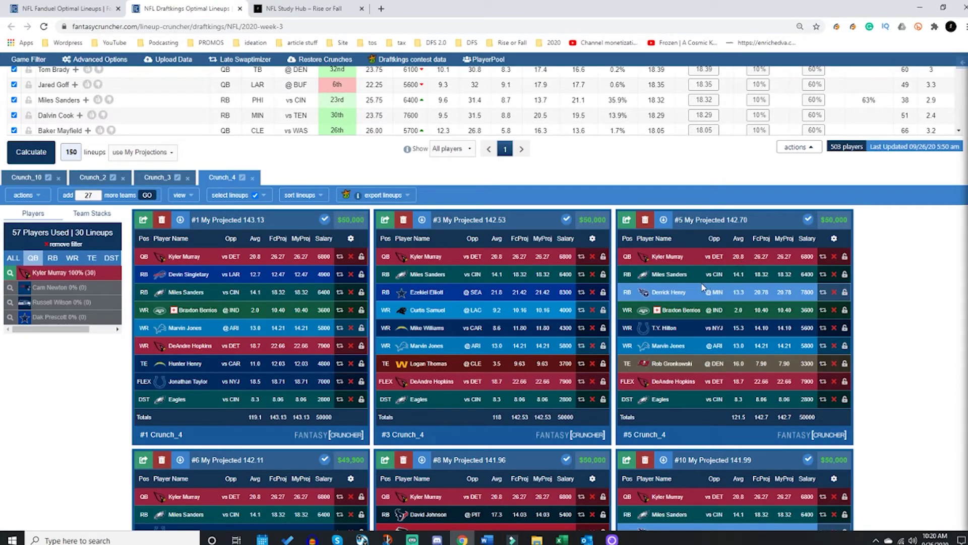
Step: Remove the Kyler Murray filter to show all 50 lineups and list the export slates
{"action": "scroll", "coordinate": [594, 266], "scroll_direction": "up", "scroll_amount": 1}
{"action": "scroll", "coordinate": [595, 265], "scroll_direction": "up", "scroll_amount": 1}
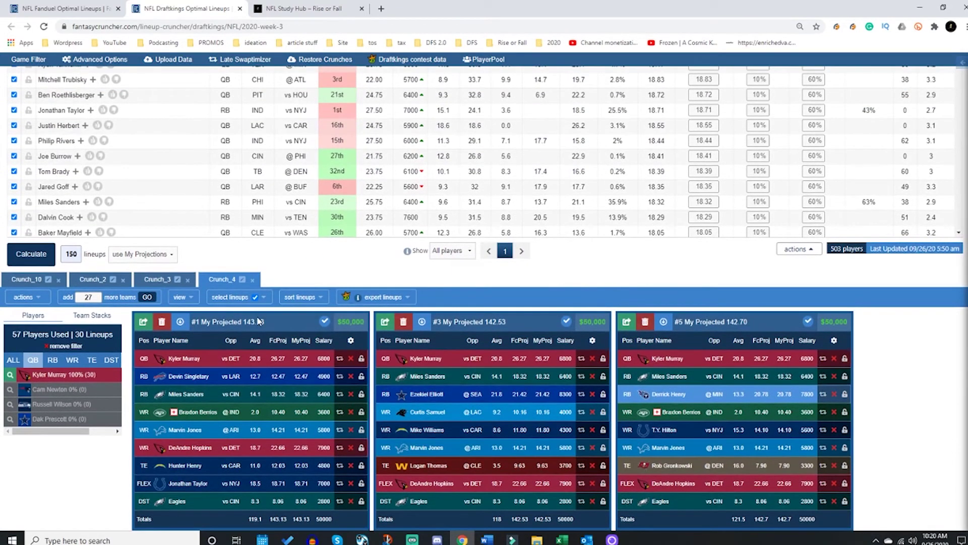
{"action": "left_click", "coordinate": [66, 346]}
{"action": "left_click", "coordinate": [402, 298]}
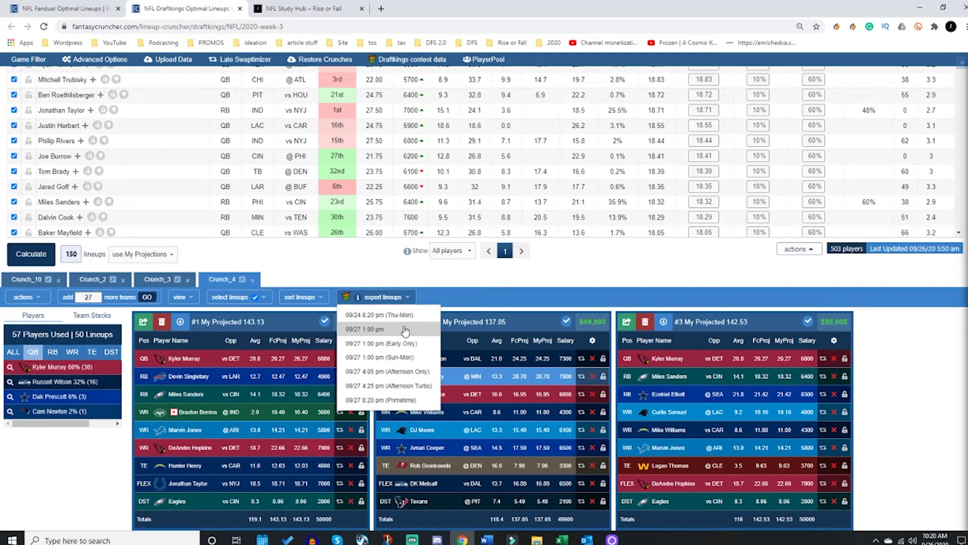
Step: Export Crunch_4's lineups for the 09/27 1:00 pm slate as Crunch_4_20200926.csv
{"action": "left_click", "coordinate": [408, 300]}
{"action": "left_click", "coordinate": [408, 301]}
{"action": "left_click", "coordinate": [399, 330]}
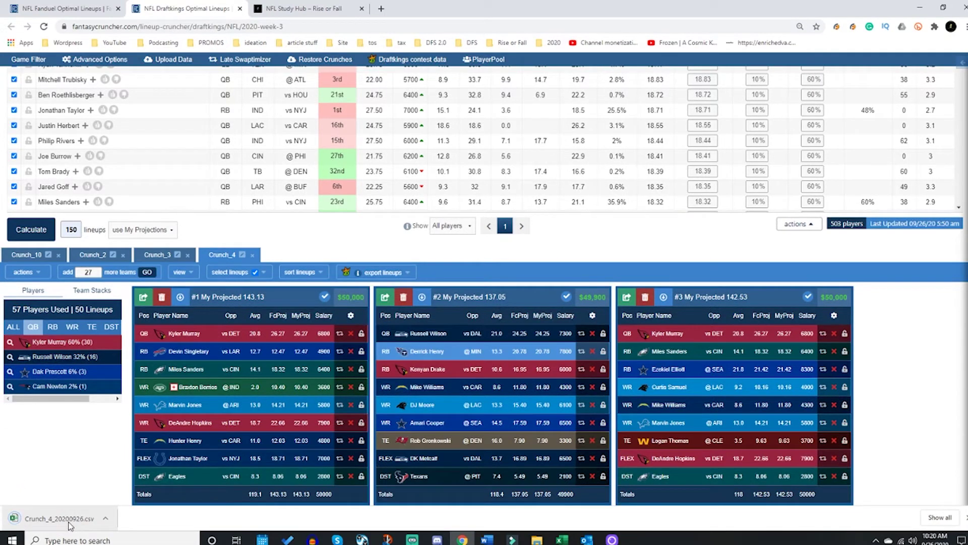
{"action": "left_click", "coordinate": [70, 522]}
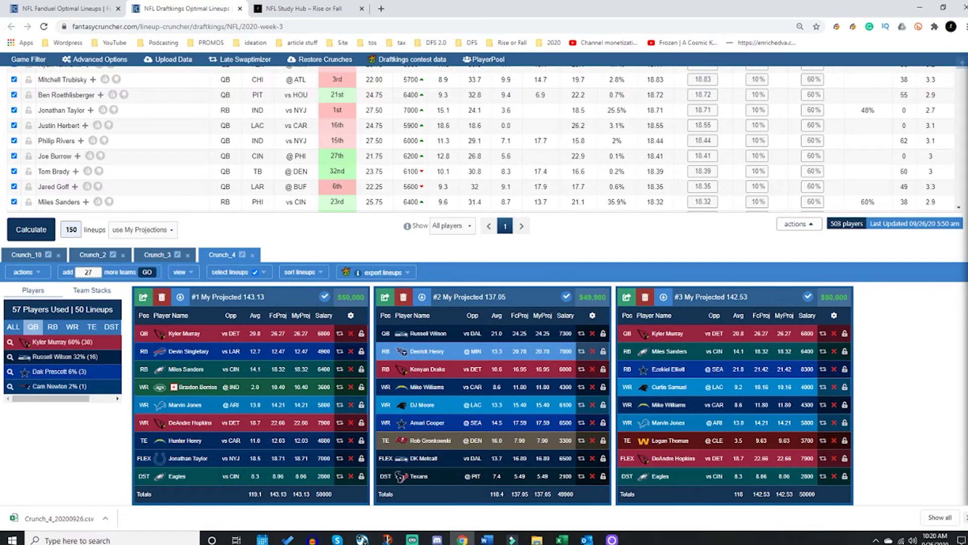
{"action": "scroll", "coordinate": [892, 377], "scroll_direction": "up", "scroll_amount": 2}
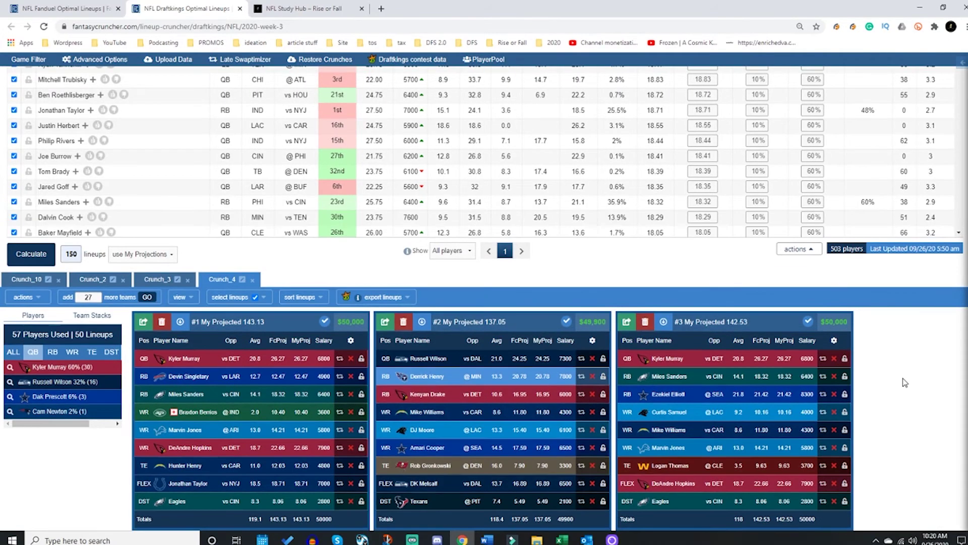
{"action": "scroll", "coordinate": [887, 404], "scroll_direction": "up", "scroll_amount": 1}
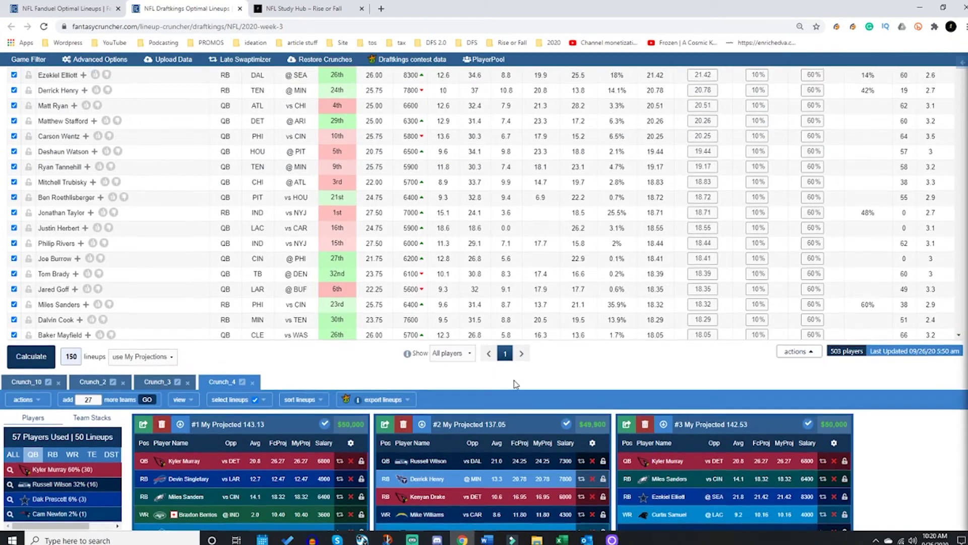
Step: Exclude ten players, mostly quarterbacks, from the player pool
{"action": "scroll", "coordinate": [513, 380], "scroll_direction": "up", "scroll_amount": 1}
{"action": "scroll", "coordinate": [569, 411], "scroll_direction": "up", "scroll_amount": 2}
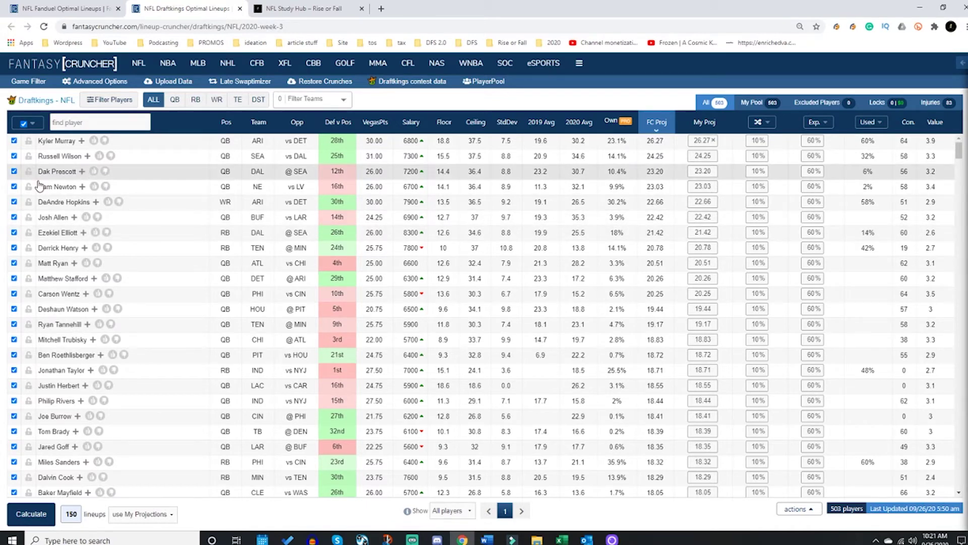
{"action": "left_click_drag", "start_coordinate": [14, 217], "coordinate": [14, 262]}
{"action": "left_click_drag", "start_coordinate": [9, 297], "coordinate": [11, 296]}
{"action": "left_click_drag", "start_coordinate": [14, 400], "coordinate": [14, 446]}
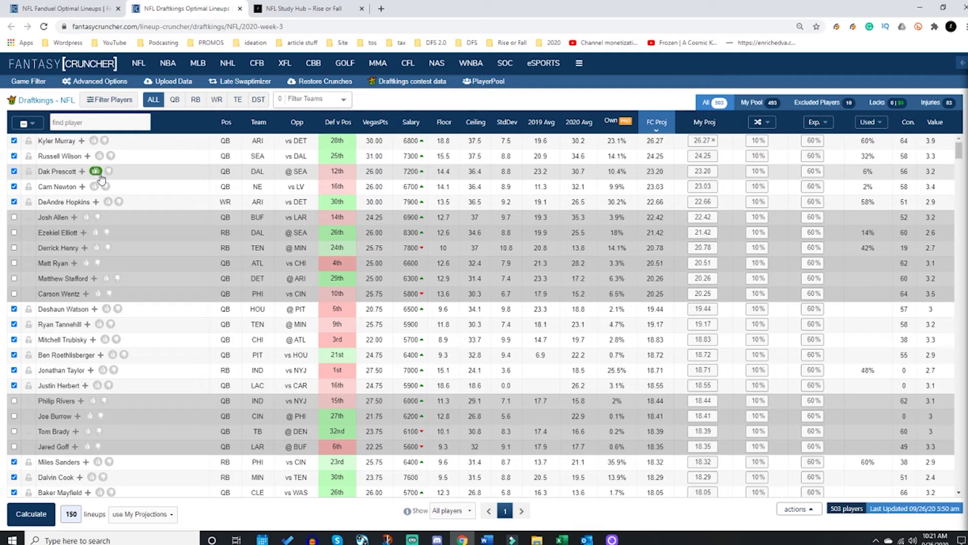
Step: Like and lock DAL quarterback Dak Prescott, and dislike NE quarterback Cam Newton
{"action": "left_click", "coordinate": [97, 172]}
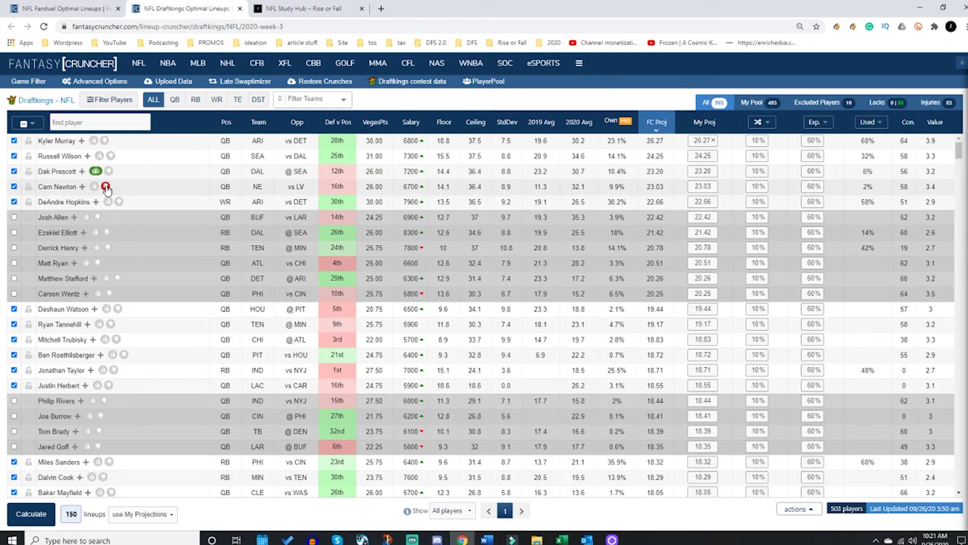
{"action": "left_click", "coordinate": [107, 188]}
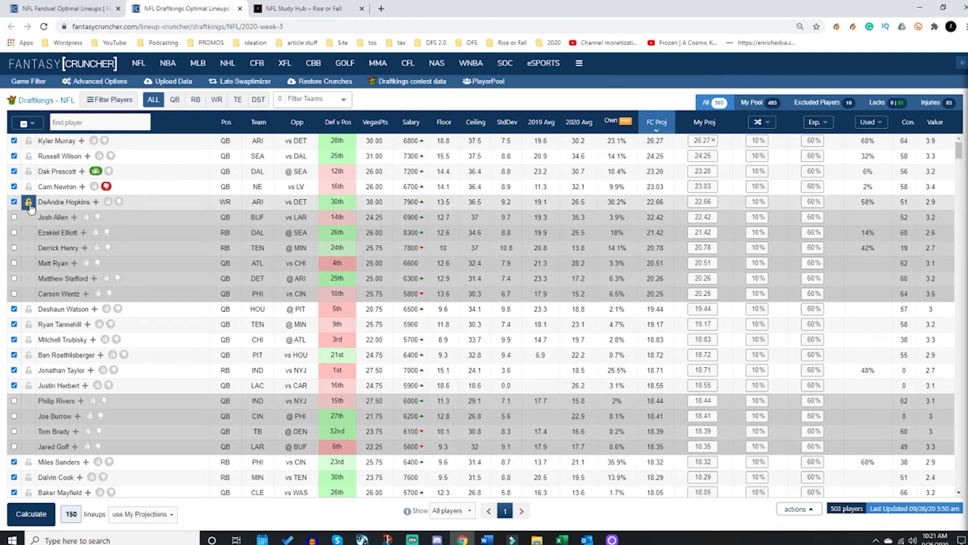
{"action": "left_click", "coordinate": [28, 174]}
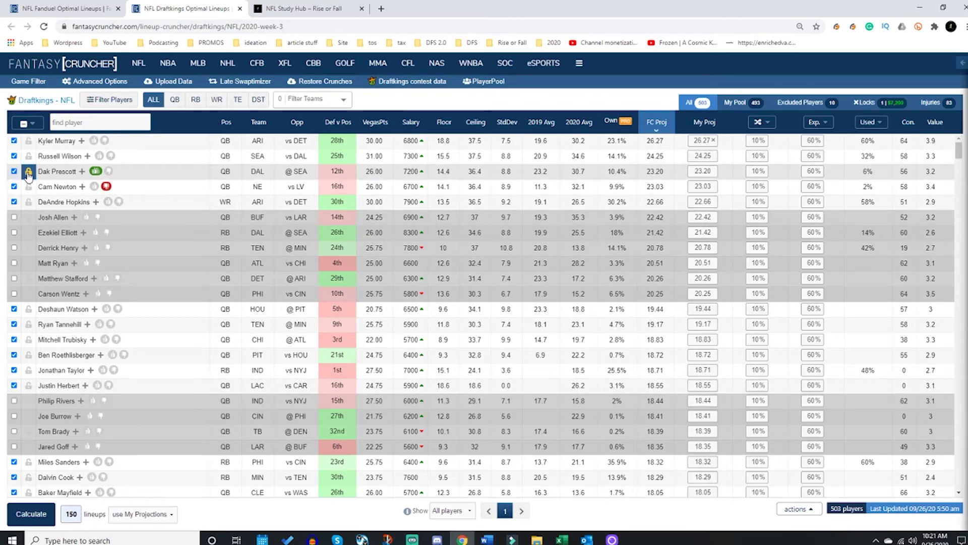
{"action": "scroll", "coordinate": [91, 373], "scroll_direction": "down", "scroll_amount": 4}
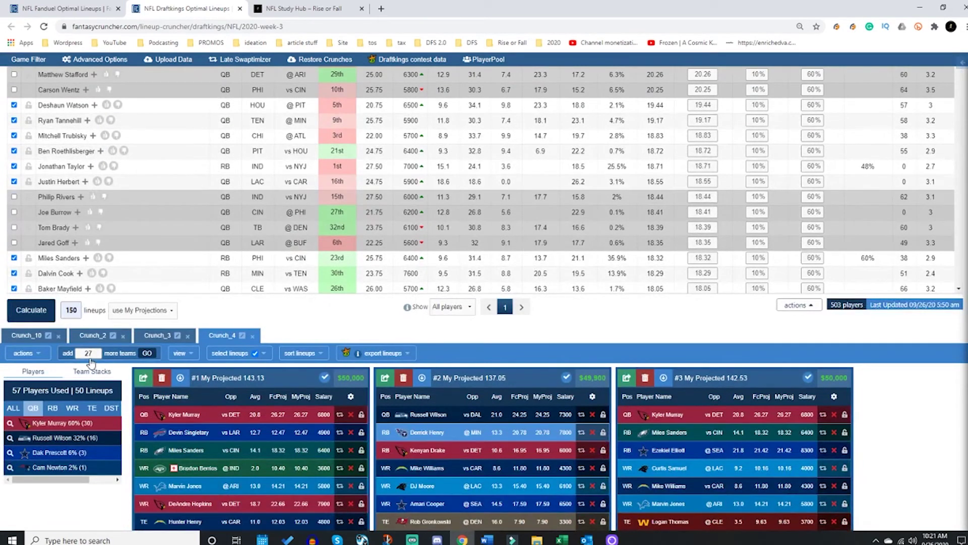
Step: Crunch 27 more lineups to bring Crunch_4 to 100 lineups, then unlock Dak Prescott
{"action": "double_click", "coordinate": [91, 354]}
{"action": "left_click", "coordinate": [146, 353]}
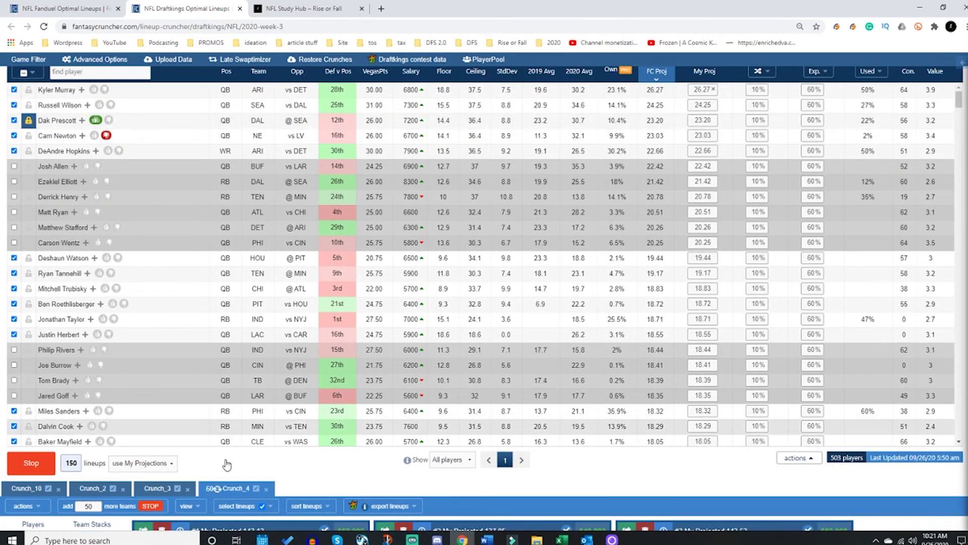
{"action": "scroll", "coordinate": [227, 464], "scroll_direction": "down", "scroll_amount": 2}
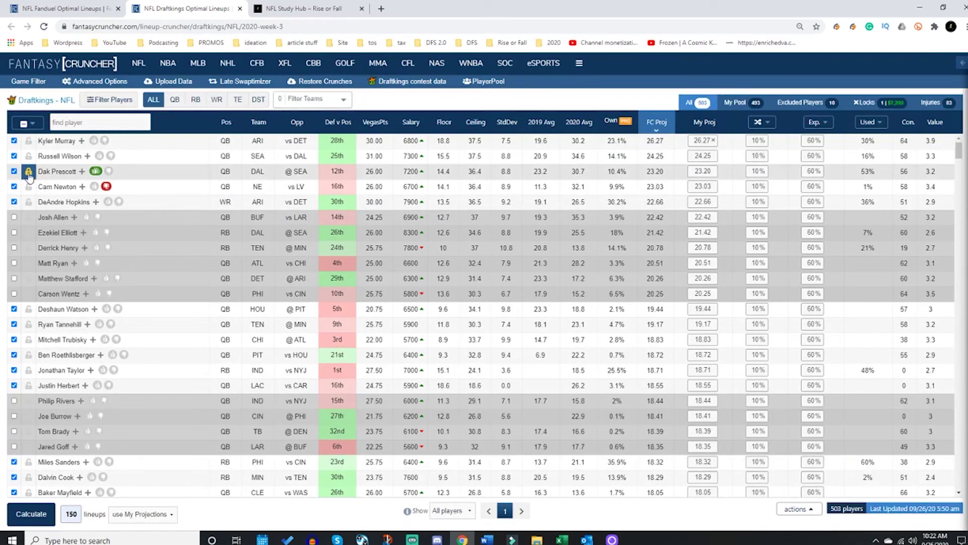
{"action": "left_click", "coordinate": [29, 172]}
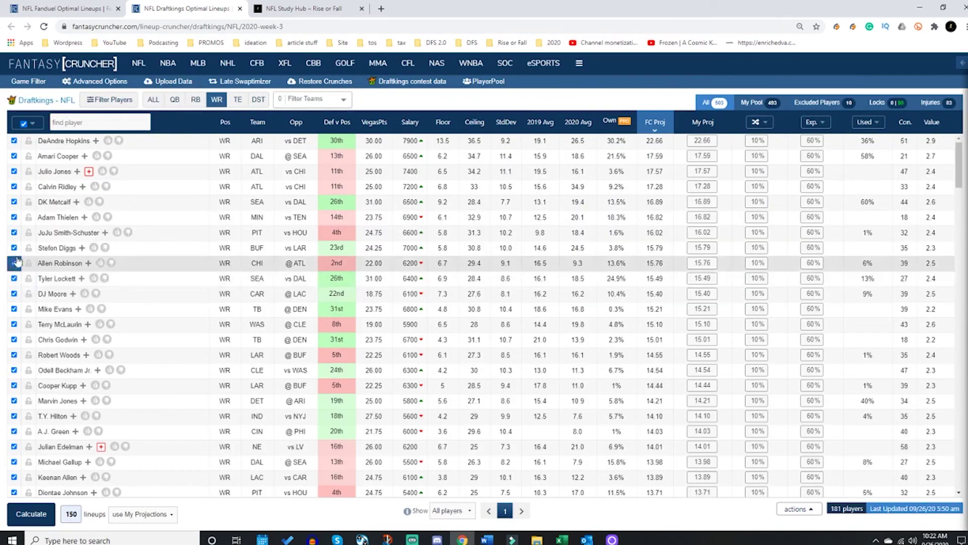
Step: Exclude a batch of weaker, low-ranked wide receivers from the player pool
{"action": "left_click", "coordinate": [14, 247]}
{"action": "left_click", "coordinate": [13, 383], "text": "shift"}
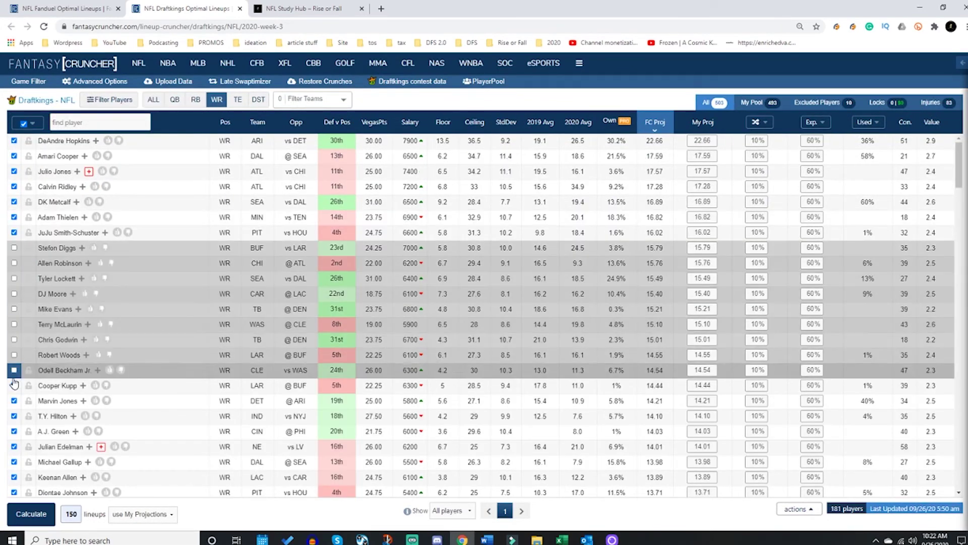
{"action": "scroll", "coordinate": [18, 363], "scroll_direction": "down", "scroll_amount": 3}
{"action": "left_click", "coordinate": [13, 354]}
{"action": "left_click", "coordinate": [14, 401], "text": "shift"}
{"action": "scroll", "coordinate": [17, 365], "scroll_direction": "up", "scroll_amount": 3}
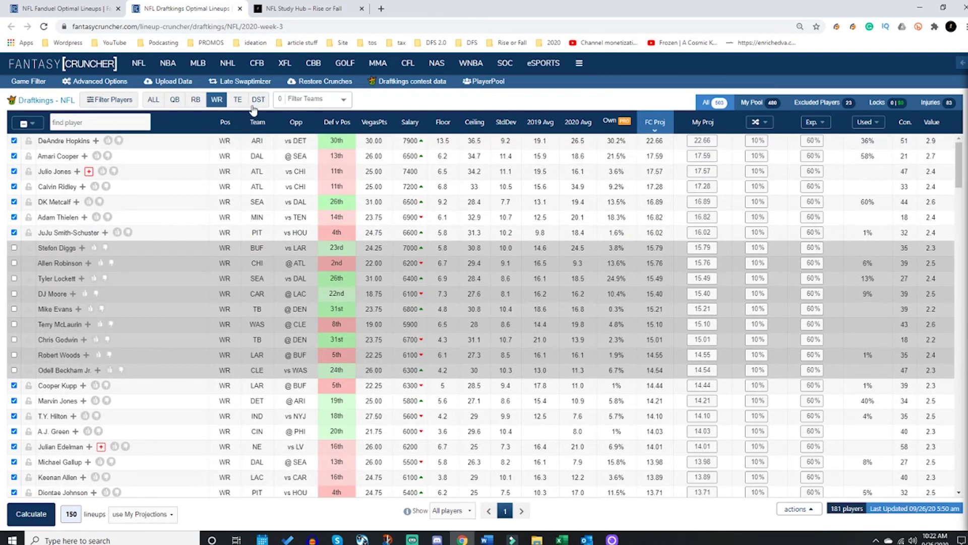
Step: Exclude the 49ers-to-Washington defenses plus the Seahawks, Bears and Vikings defenses
{"action": "left_click", "coordinate": [258, 100]}
{"action": "left_click", "coordinate": [14, 217]}
{"action": "left_click", "coordinate": [13, 247], "text": "shift"}
{"action": "left_click", "coordinate": [14, 385]}
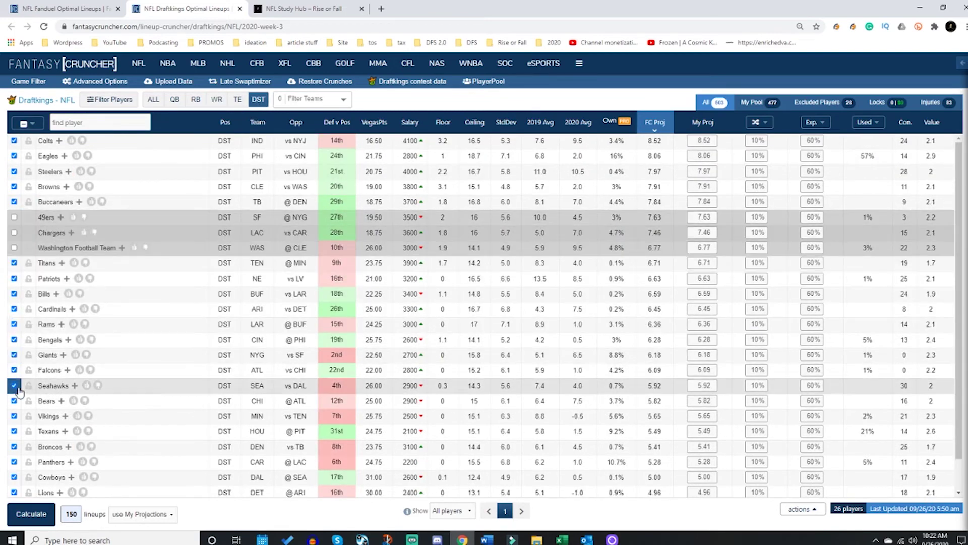
{"action": "left_click", "coordinate": [14, 415], "text": "shift"}
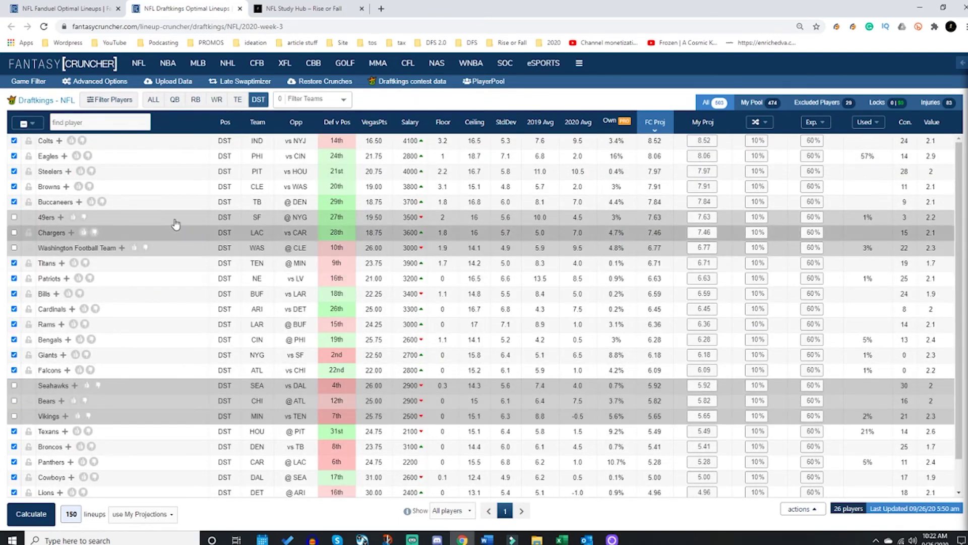
Step: Exclude running backs Chris Carson through David Johnson and David Montgomery through Joshua Kelley
{"action": "left_click", "coordinate": [195, 99]}
{"action": "left_click", "coordinate": [14, 278]}
{"action": "left_click", "coordinate": [14, 354], "text": "shift"}
{"action": "left_click", "coordinate": [14, 385]}
{"action": "left_click", "coordinate": [14, 461], "text": "shift"}
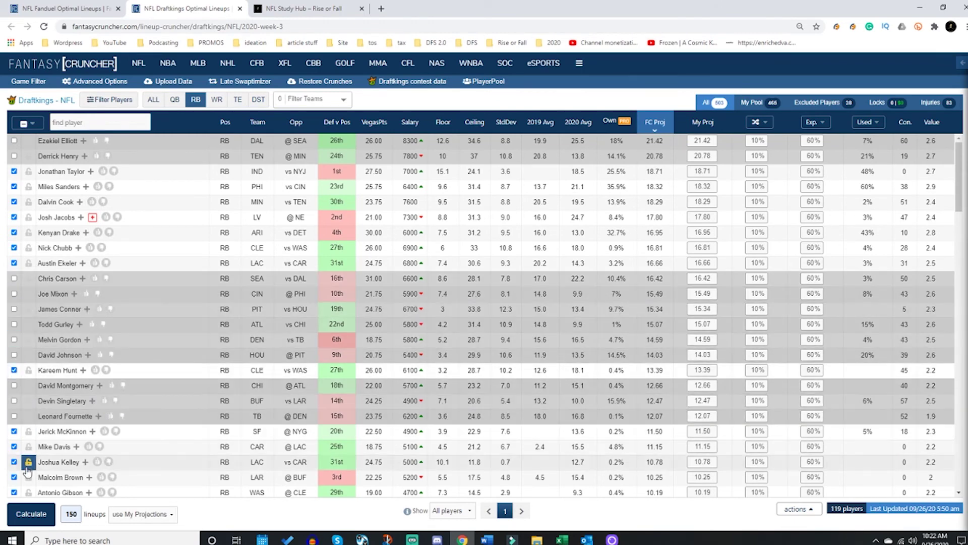
{"action": "left_click", "coordinate": [153, 100]}
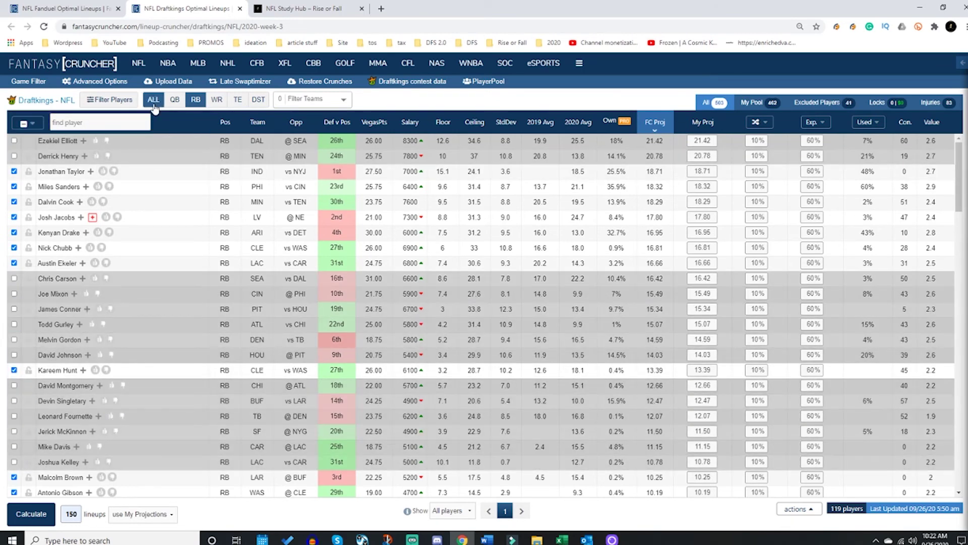
{"action": "left_click", "coordinate": [499, 83]}
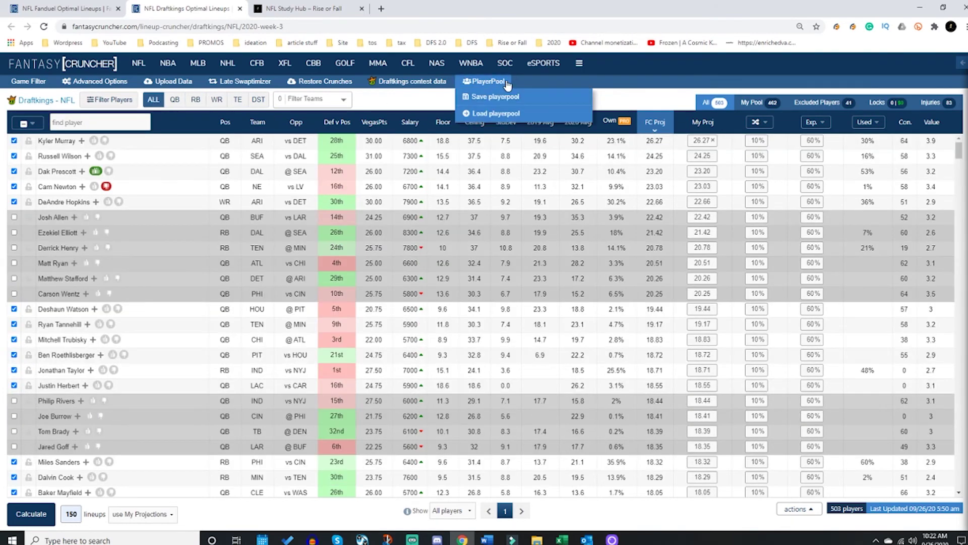
Step: Save the trimmed 462-player pool under the name 'initial'
{"action": "left_click", "coordinate": [533, 98]}
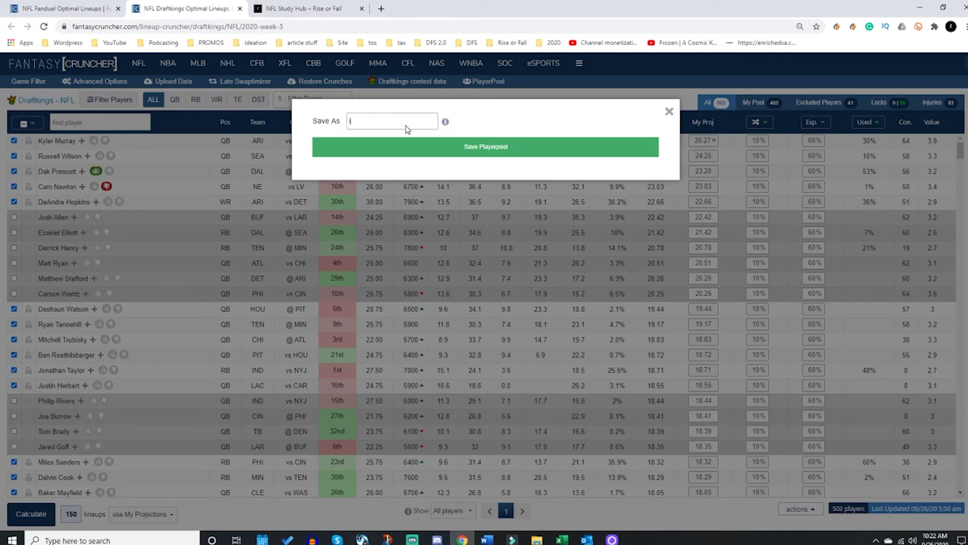
{"action": "left_click", "coordinate": [436, 147]}
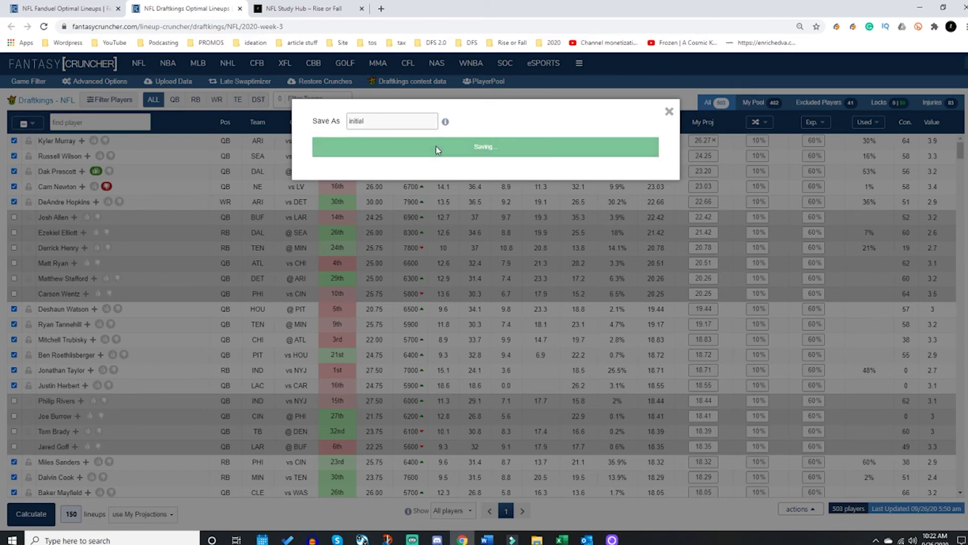
{"action": "left_click", "coordinate": [669, 111]}
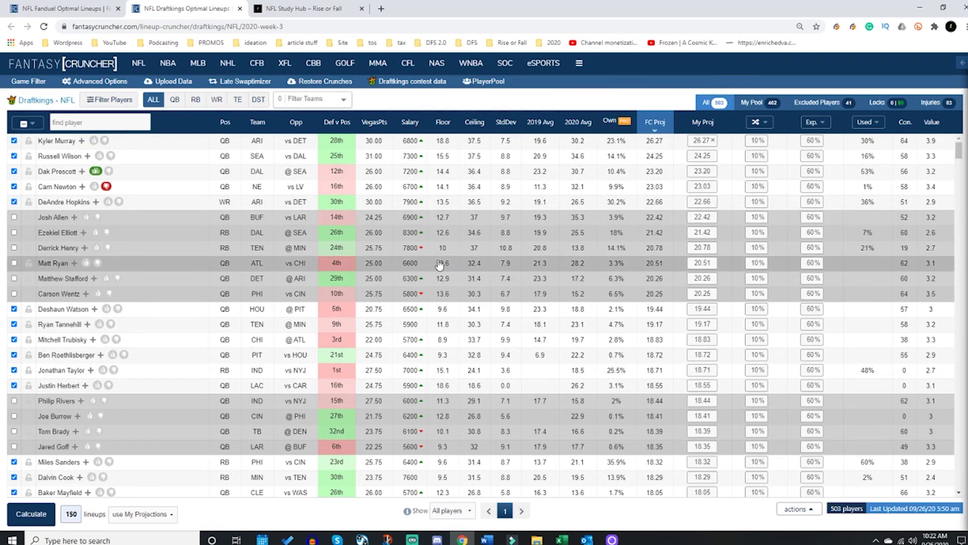
{"action": "left_click", "coordinate": [496, 83]}
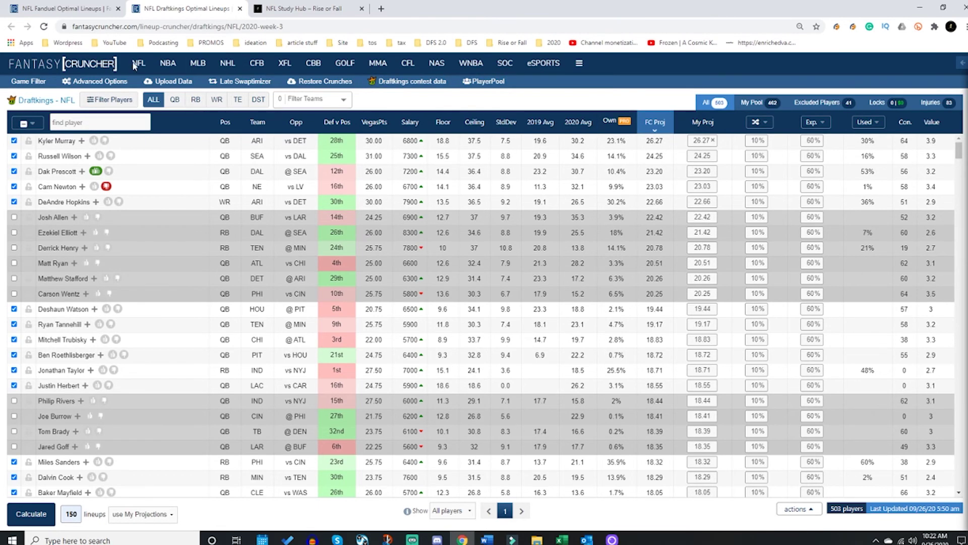
{"action": "mouse_move", "coordinate": [135, 65]}
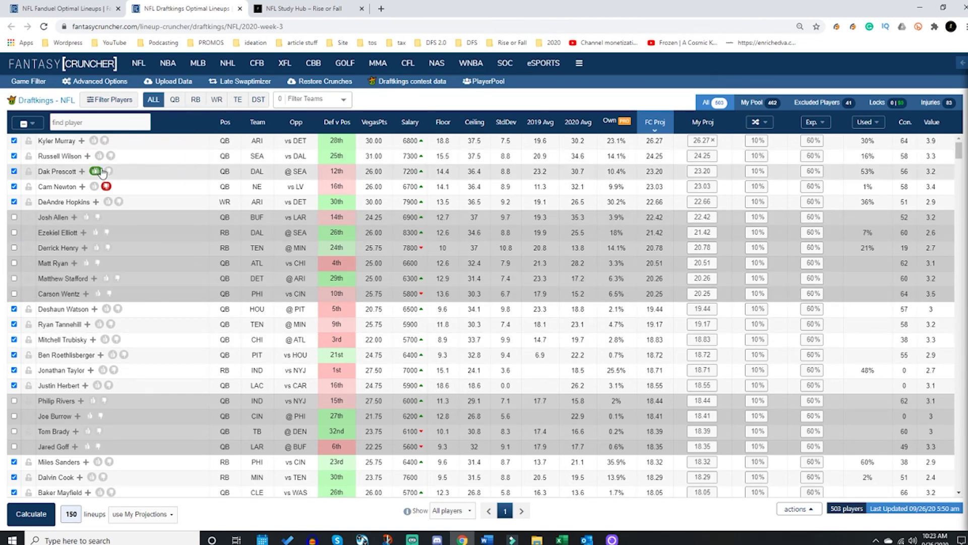
Step: Like Roethlisberger and dislike Tannehill, Trubisky, Herbert and Sanders
{"action": "left_click", "coordinate": [111, 324]}
{"action": "left_click", "coordinate": [113, 354]}
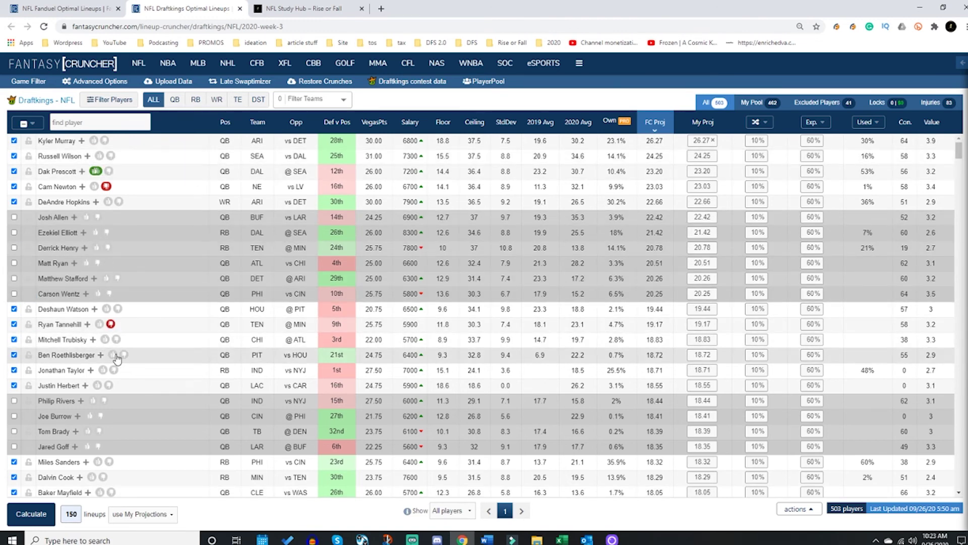
{"action": "left_click", "coordinate": [104, 339]}
{"action": "left_click", "coordinate": [107, 385]}
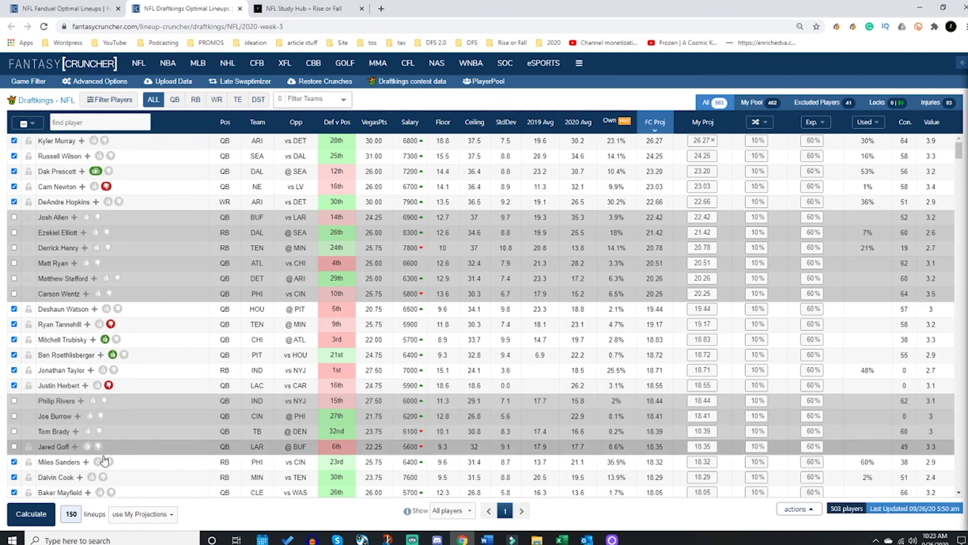
{"action": "left_click", "coordinate": [108, 461]}
Step: Set Deshaun Watson's projection to 25 and Josh Allen's to 20.5
{"action": "left_click", "coordinate": [698, 309]}
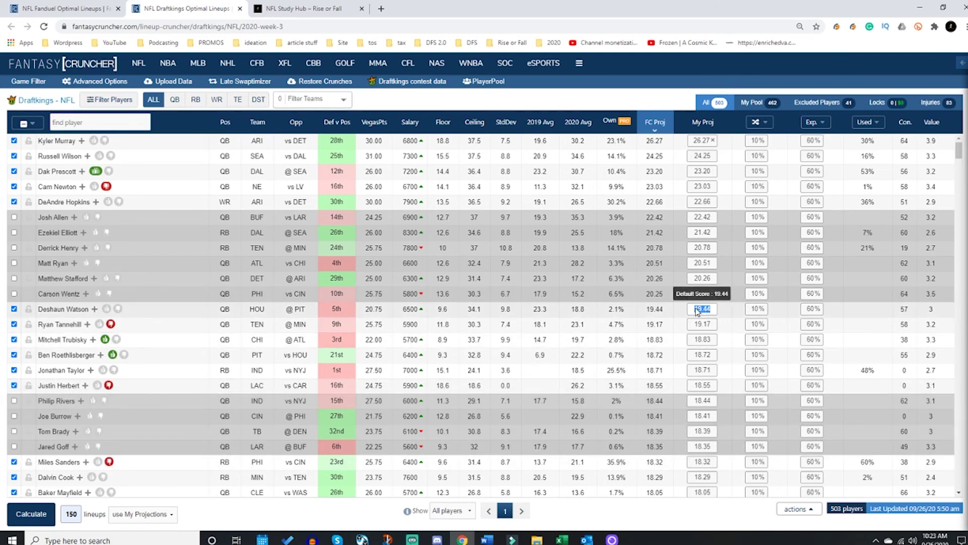
{"action": "type", "text": "25"}
{"action": "left_click", "coordinate": [702, 217]}
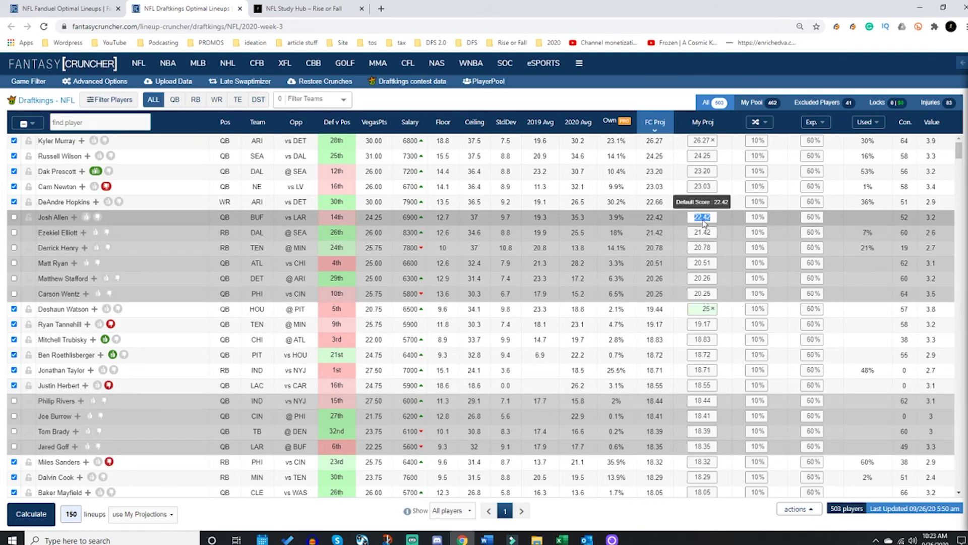
{"action": "type", "text": "20.5"}
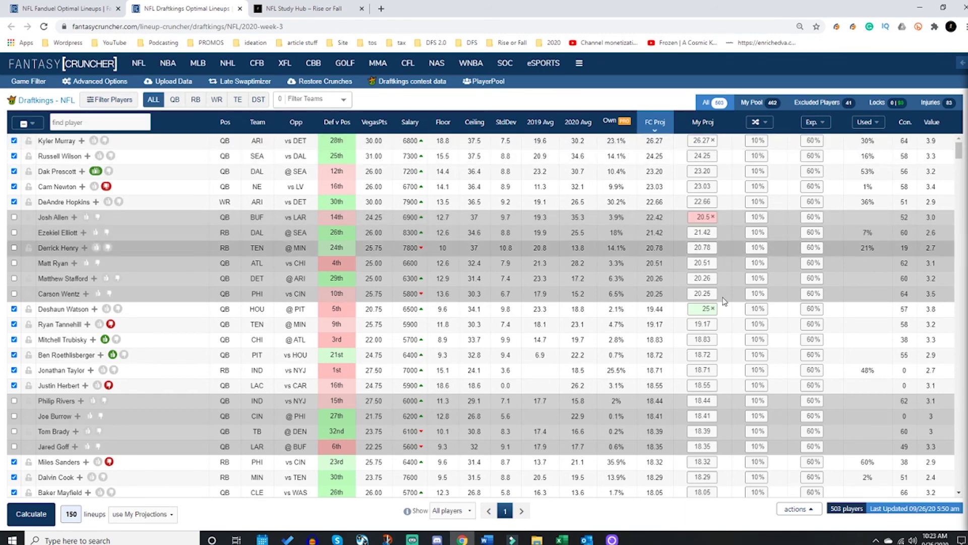
{"action": "left_click", "coordinate": [811, 511]}
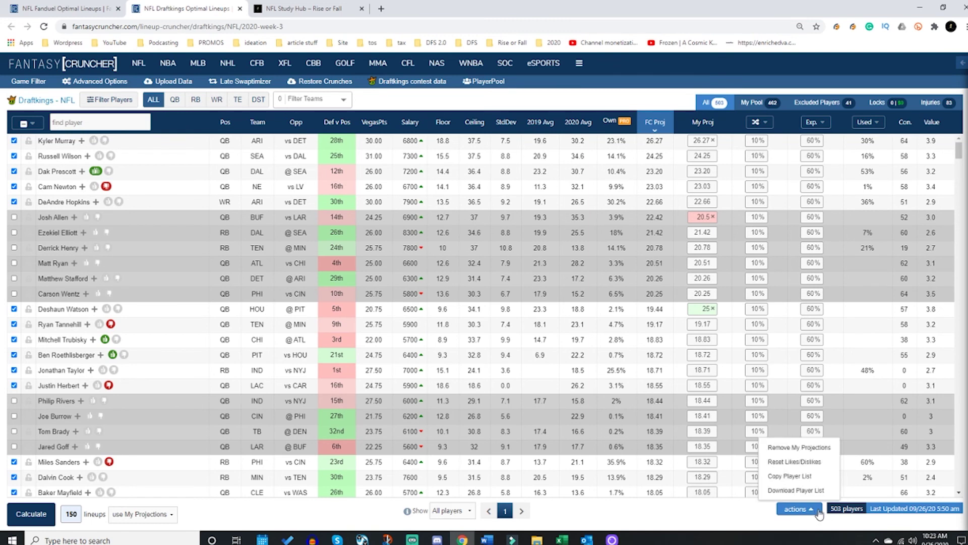
Step: Remove all custom projections, restoring Watson to 19.44 and Allen to 22.42
{"action": "left_click", "coordinate": [835, 451]}
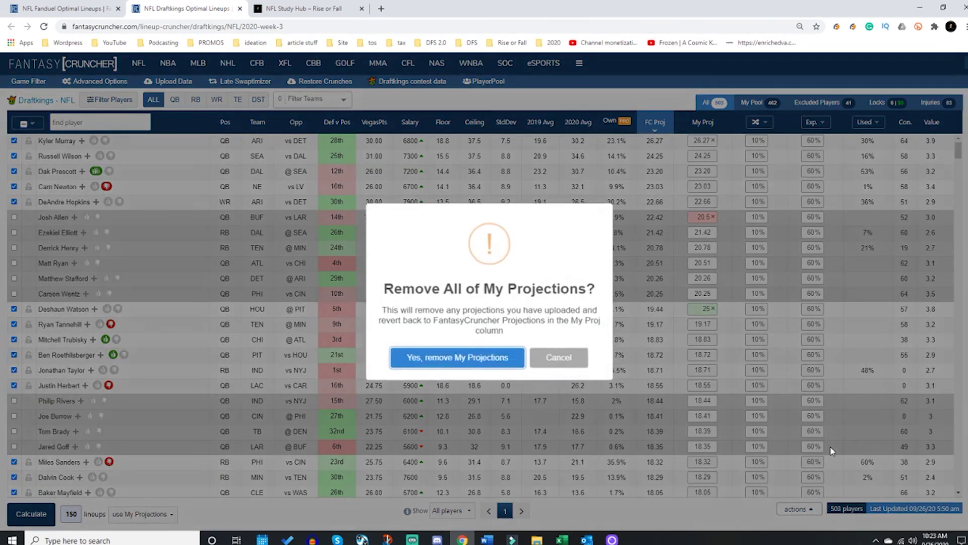
{"action": "left_click", "coordinate": [488, 362]}
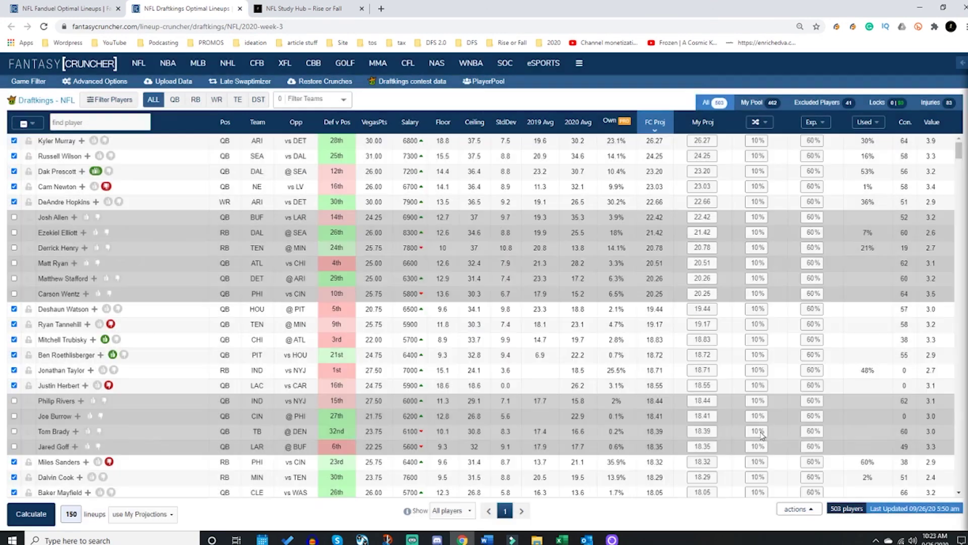
{"action": "left_click", "coordinate": [814, 509]}
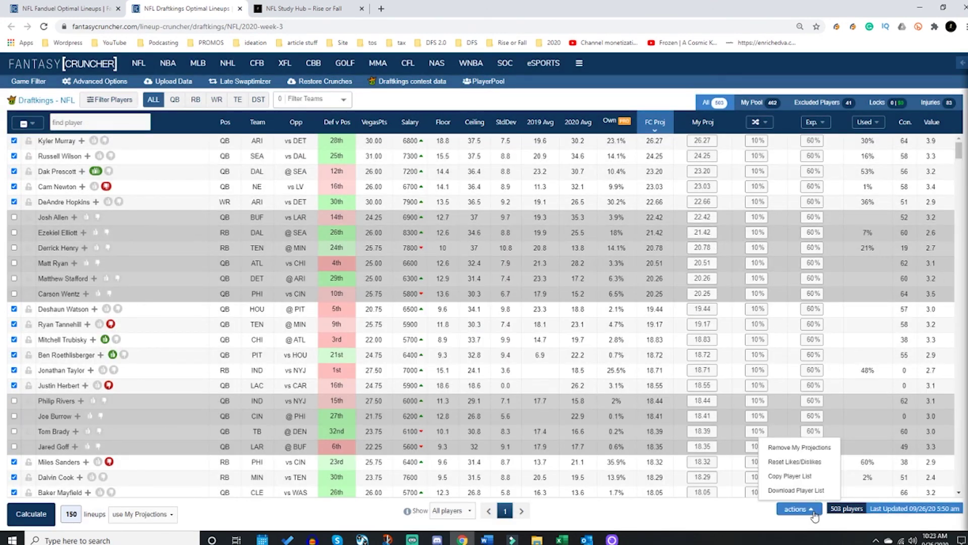
Step: Reset every player's likes and dislikes back to neutral
{"action": "left_click", "coordinate": [826, 463]}
{"action": "left_click", "coordinate": [499, 349]}
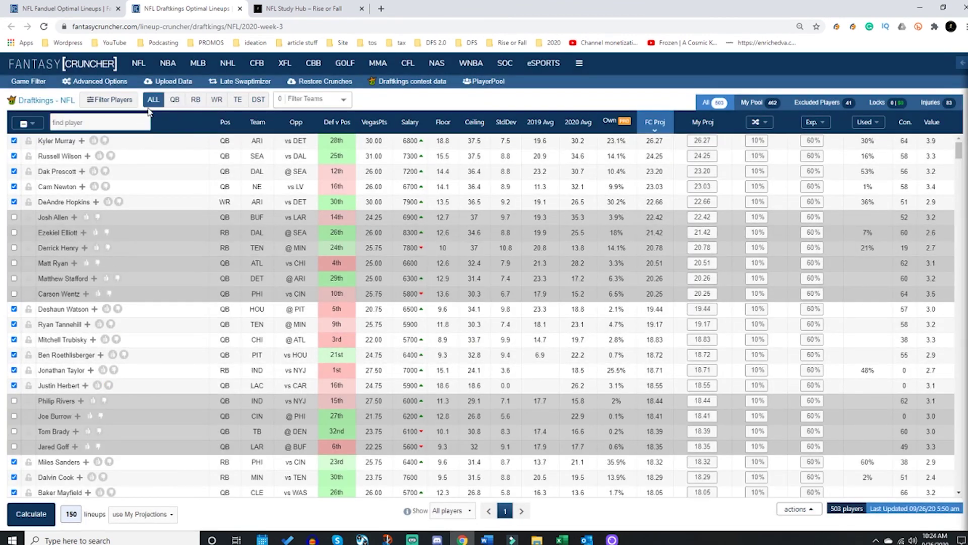
{"action": "left_click", "coordinate": [26, 123]}
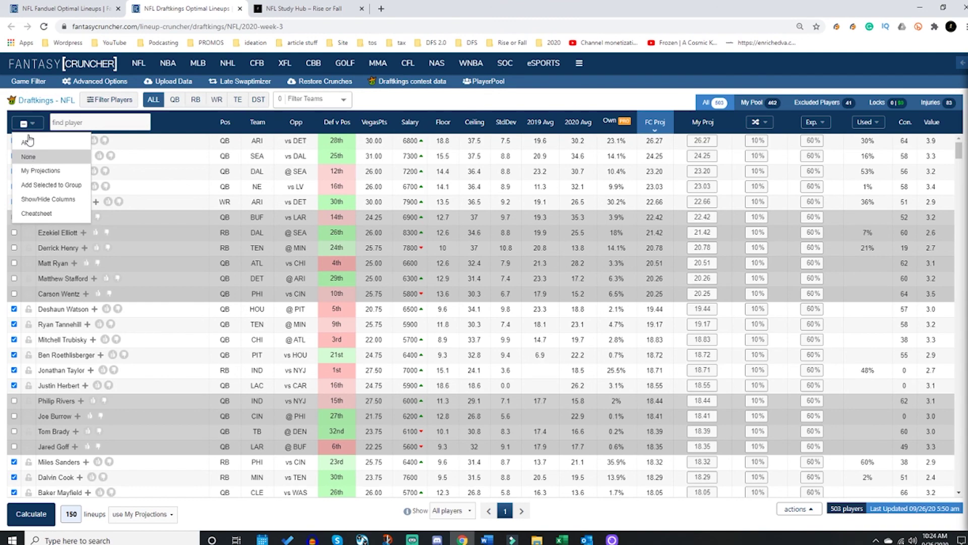
Step: Reset the player selection so all 503 players are included with 0 excluded
{"action": "left_click", "coordinate": [28, 157]}
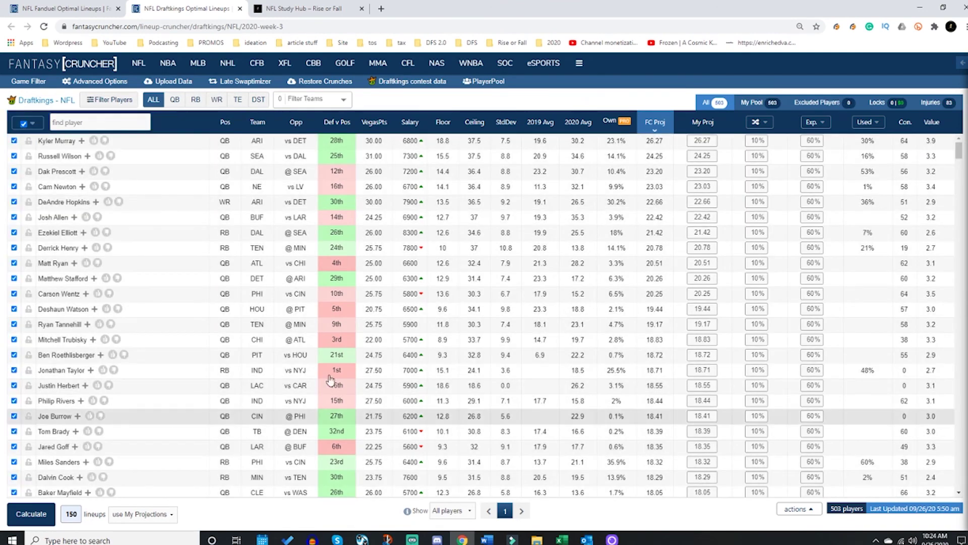
{"action": "scroll", "coordinate": [253, 227], "scroll_direction": "down", "scroll_amount": 4}
{"action": "scroll", "coordinate": [253, 227], "scroll_direction": "up", "scroll_amount": 4}
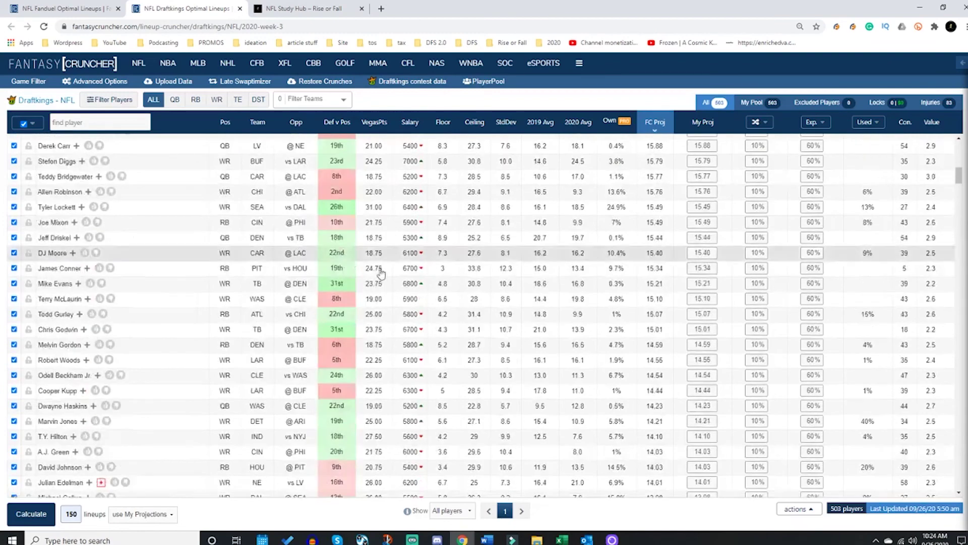